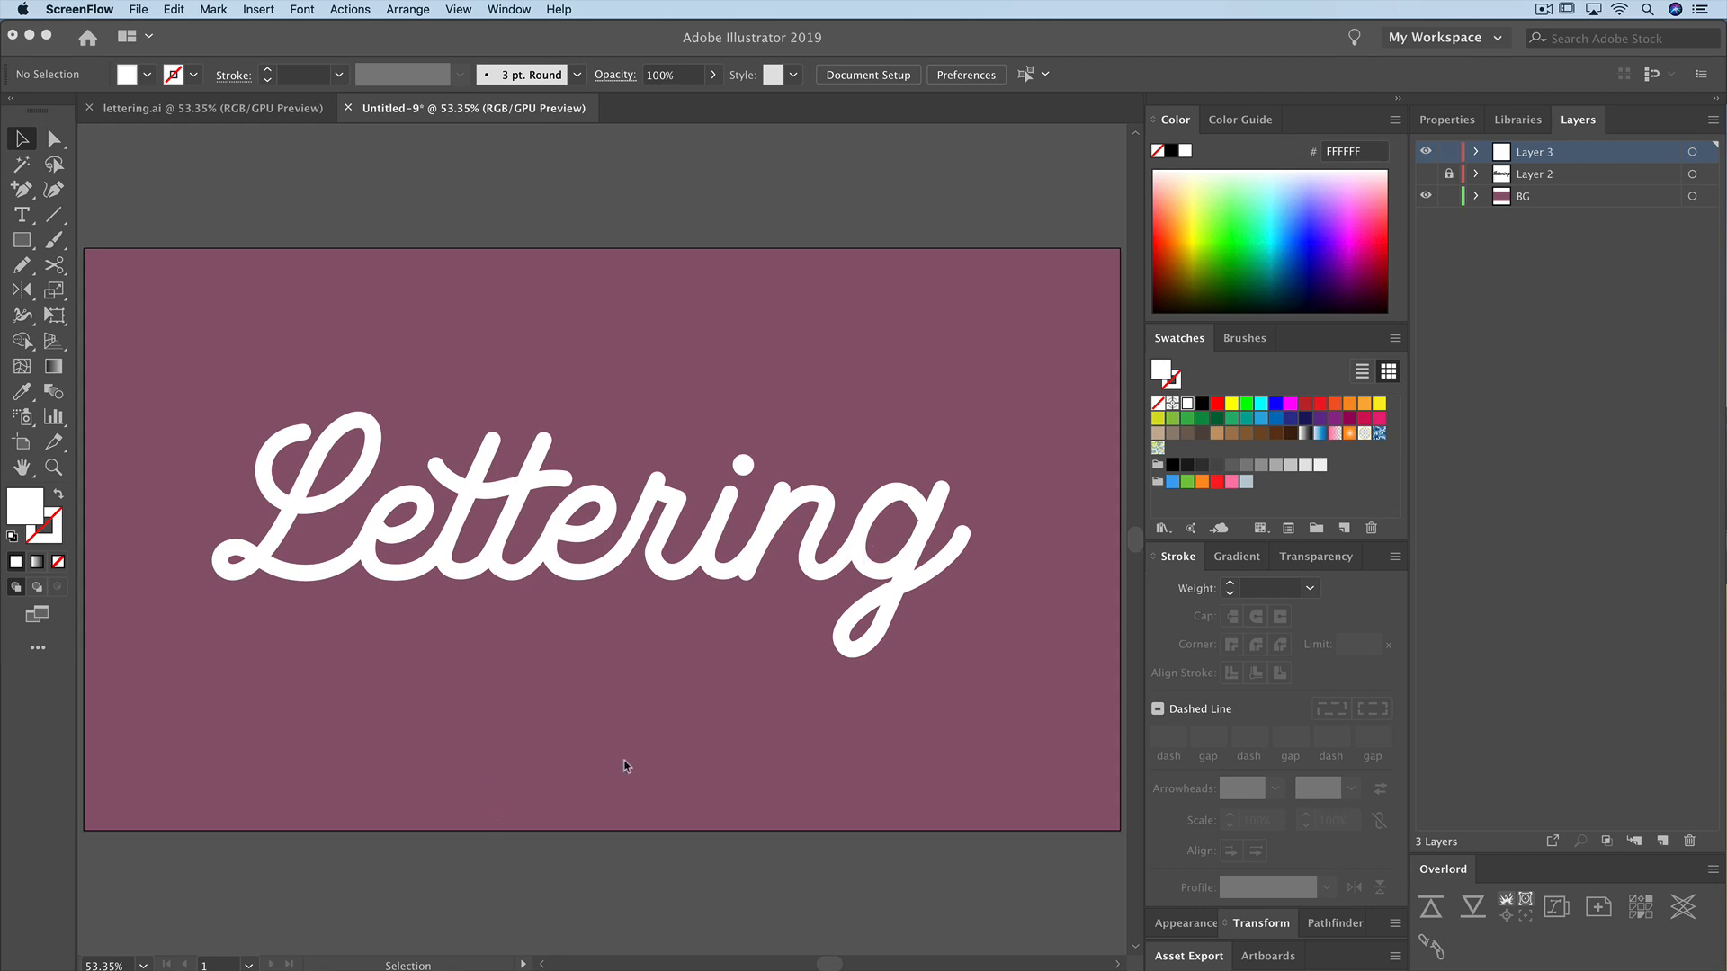
- Move the white crossbar stroke of the double t onto its own new layer above Layer 3
{"action": "left_click", "coordinate": [403, 584]}
{"action": "left_click", "coordinate": [402, 585]}
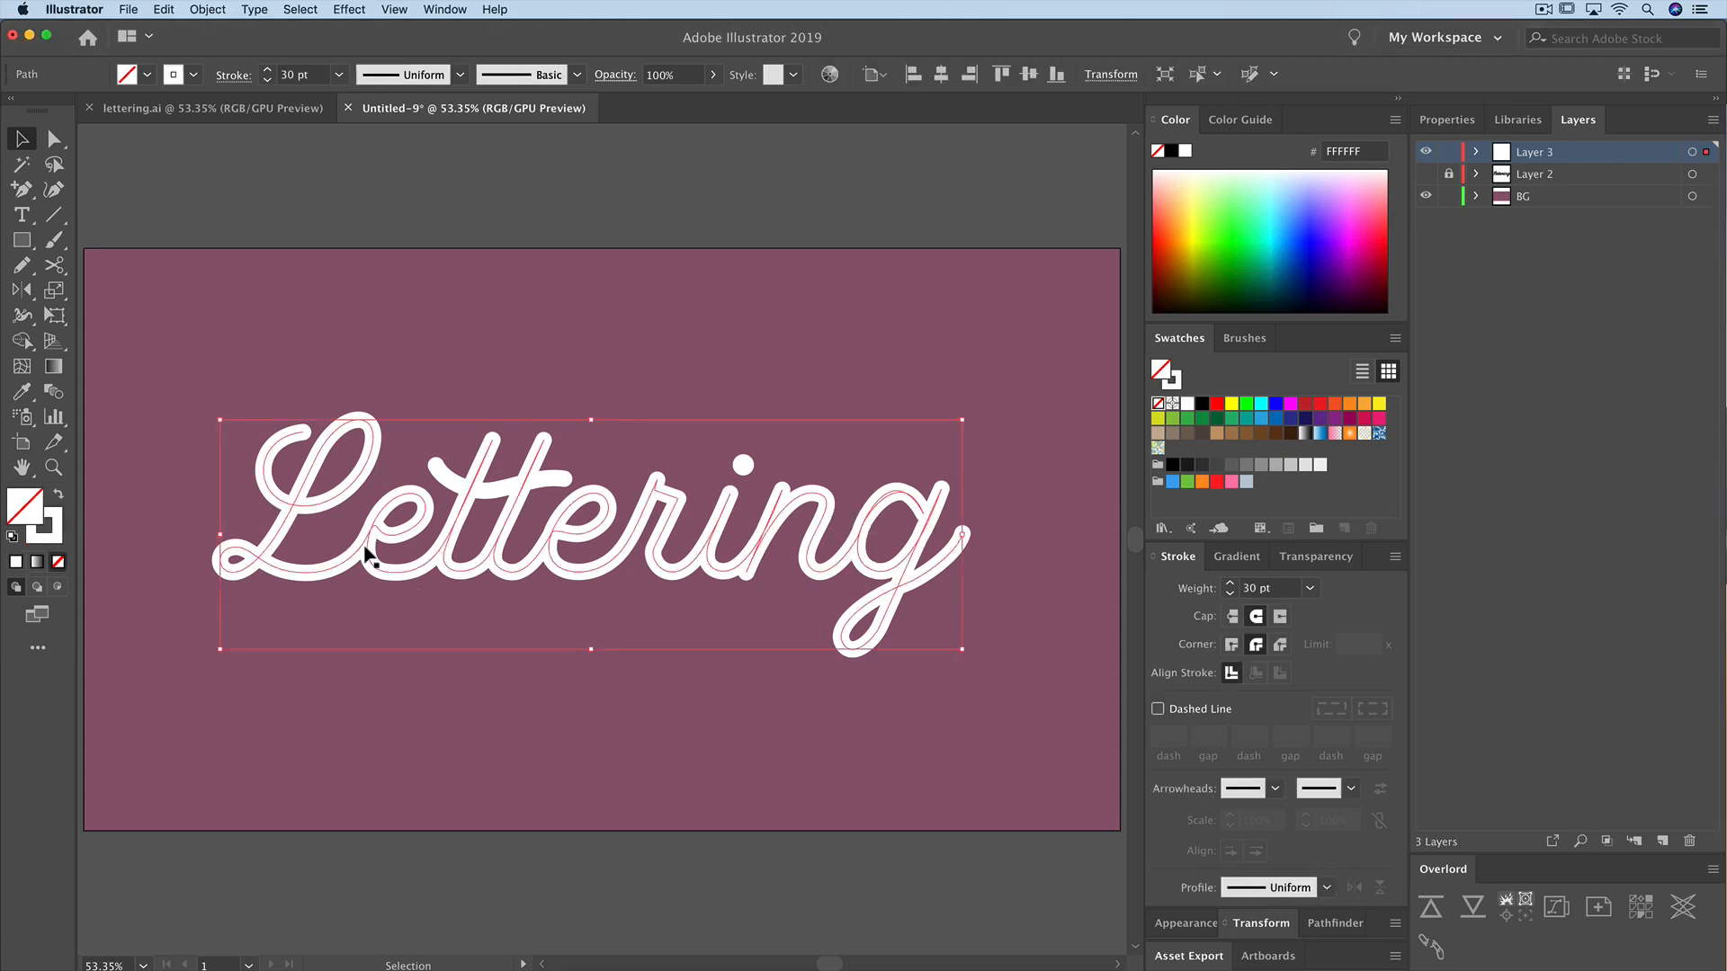
{"action": "left_click", "coordinate": [486, 500]}
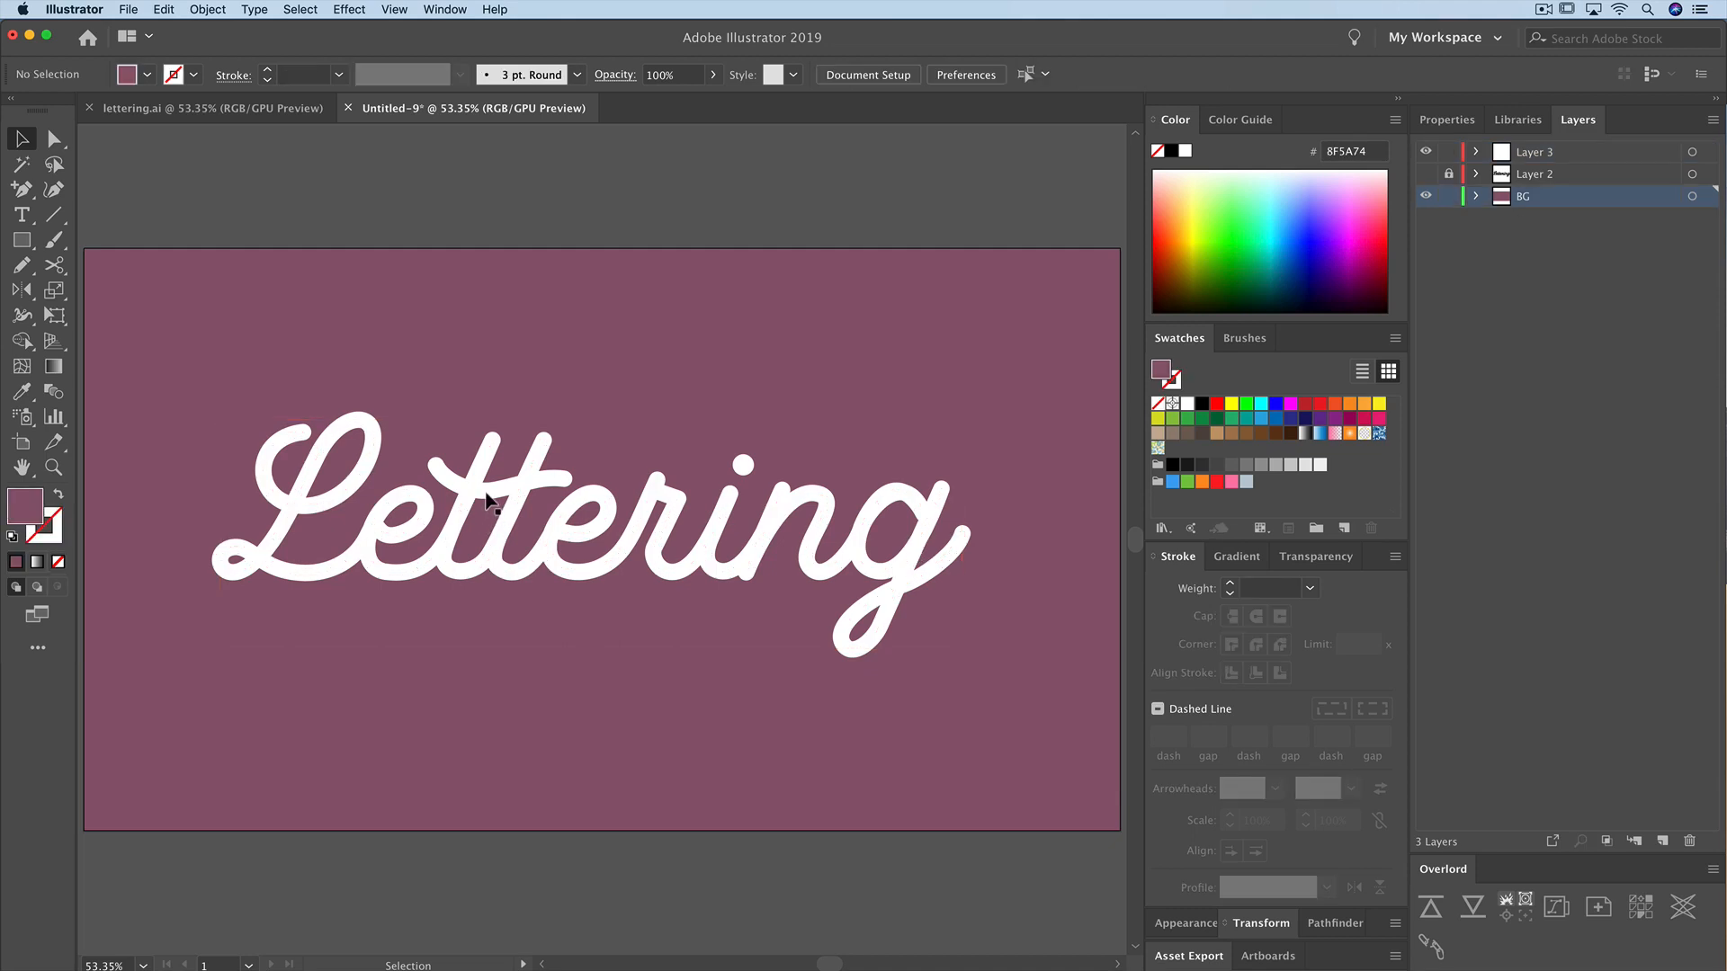
{"action": "left_click", "coordinate": [497, 480]}
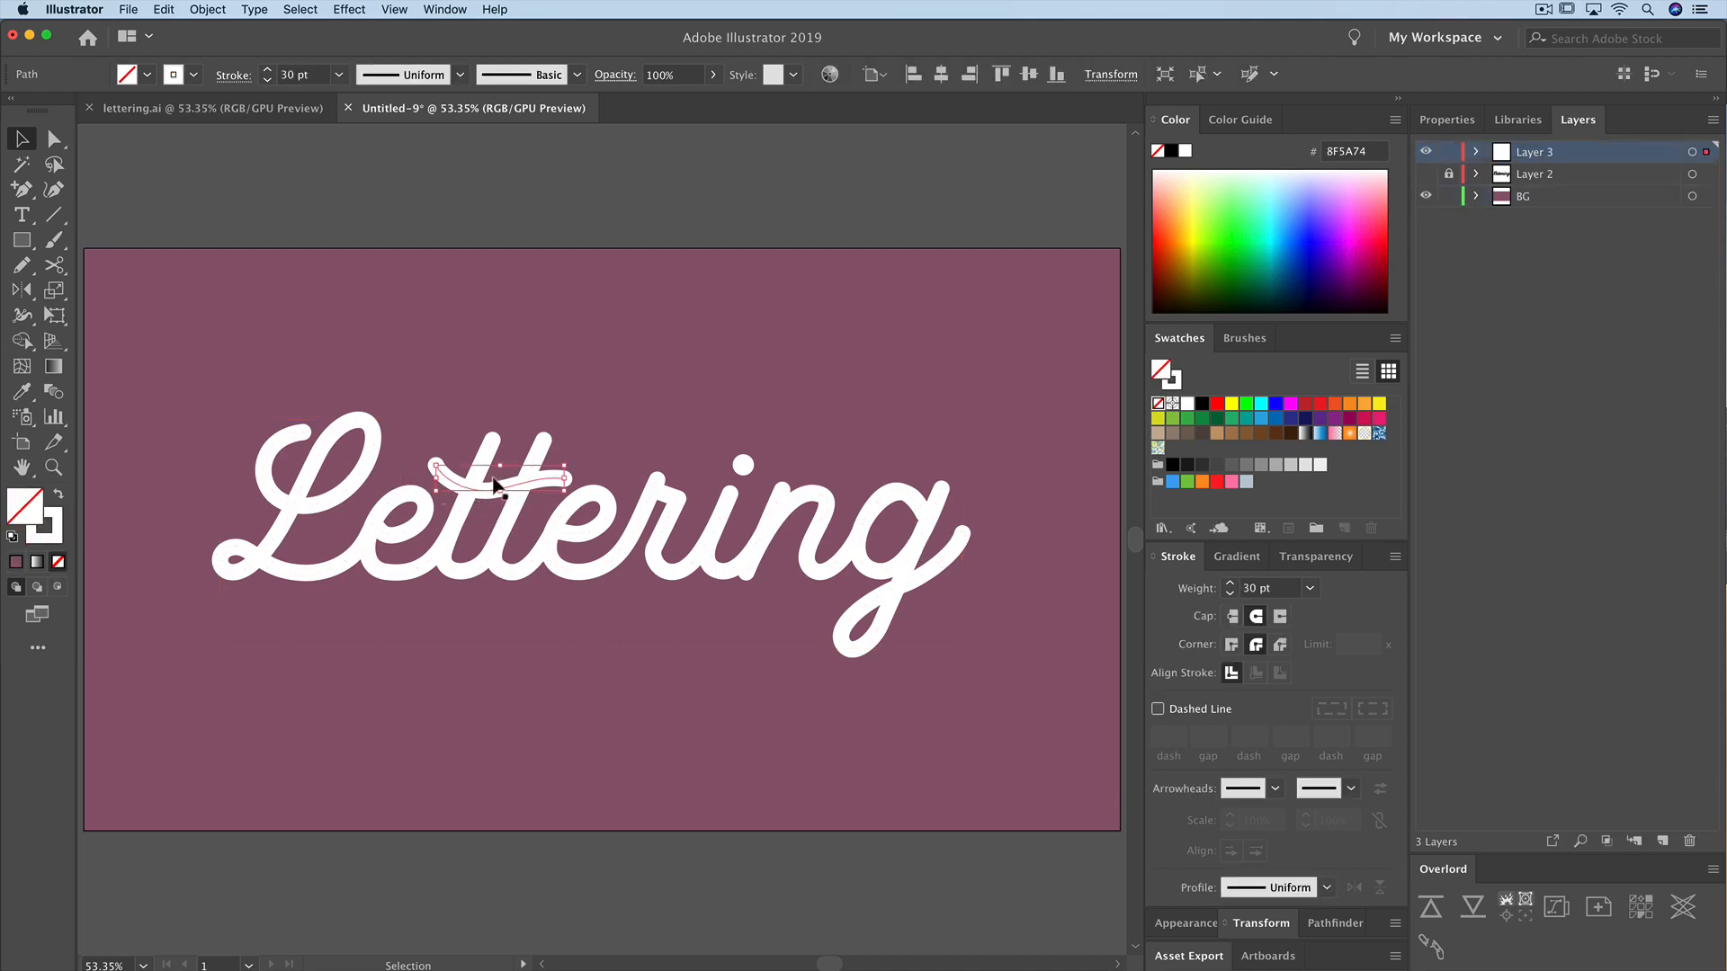
{"action": "left_click", "coordinate": [1662, 840]}
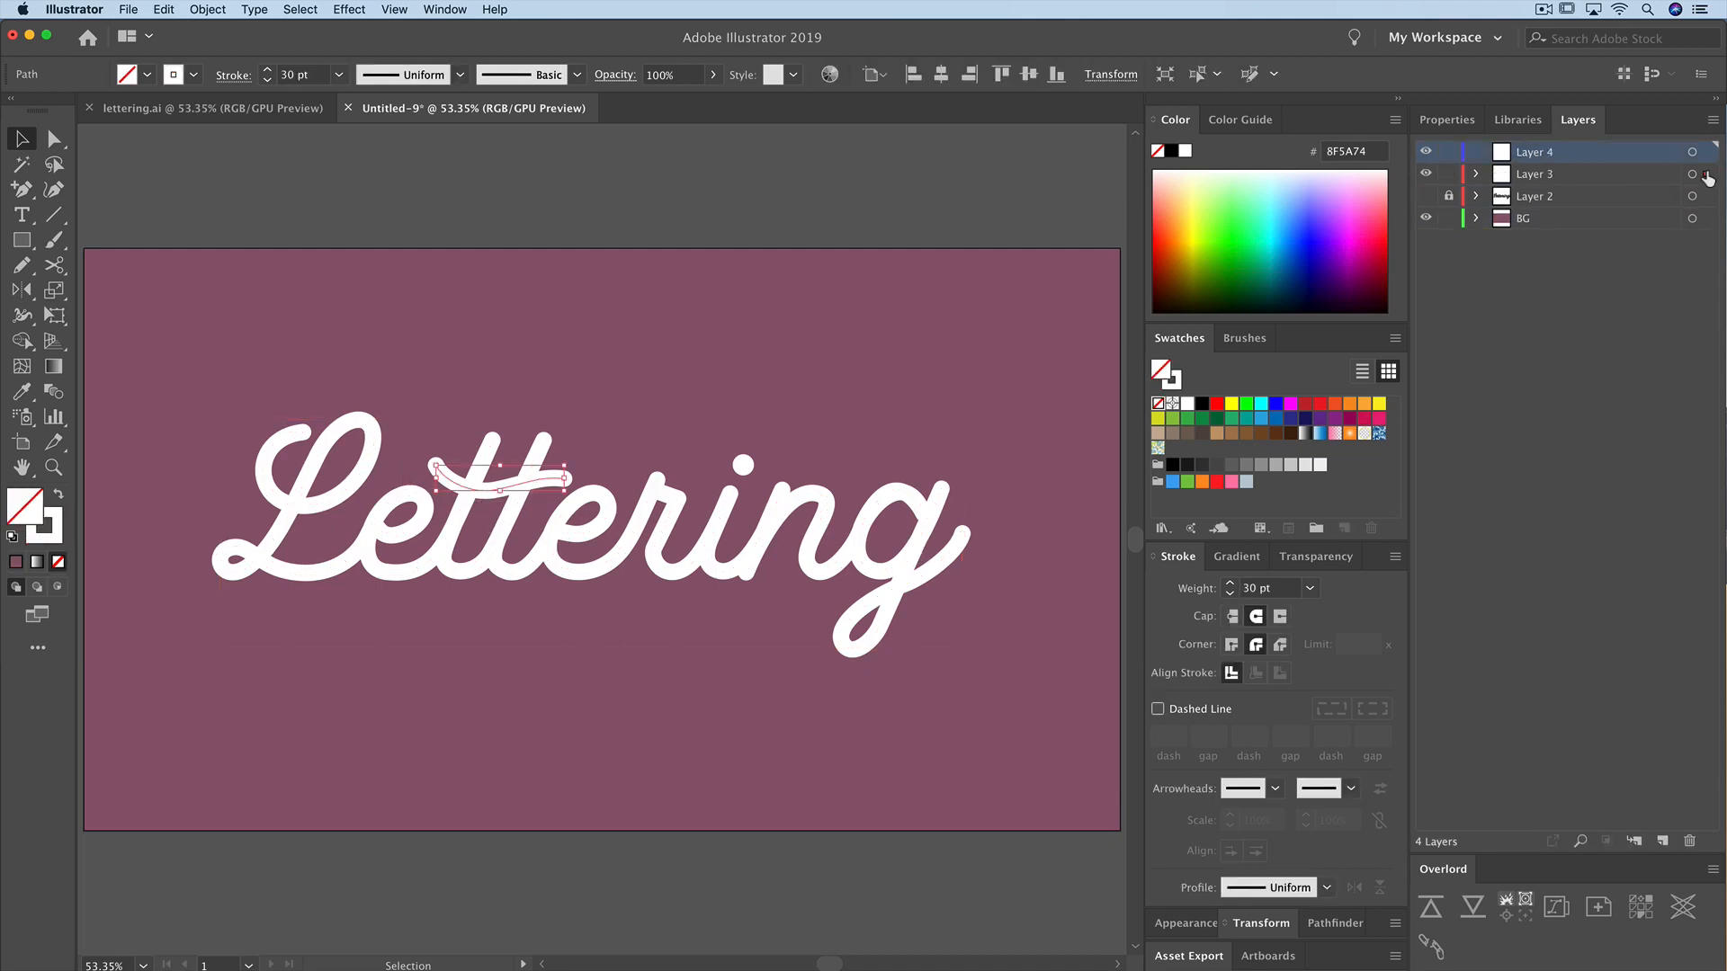
{"action": "left_click_drag", "start_coordinate": [1707, 176], "coordinate": [1706, 152]}
- Rename the crossbar's layer as "cross on t"
{"action": "double_click", "coordinate": [1531, 153]}
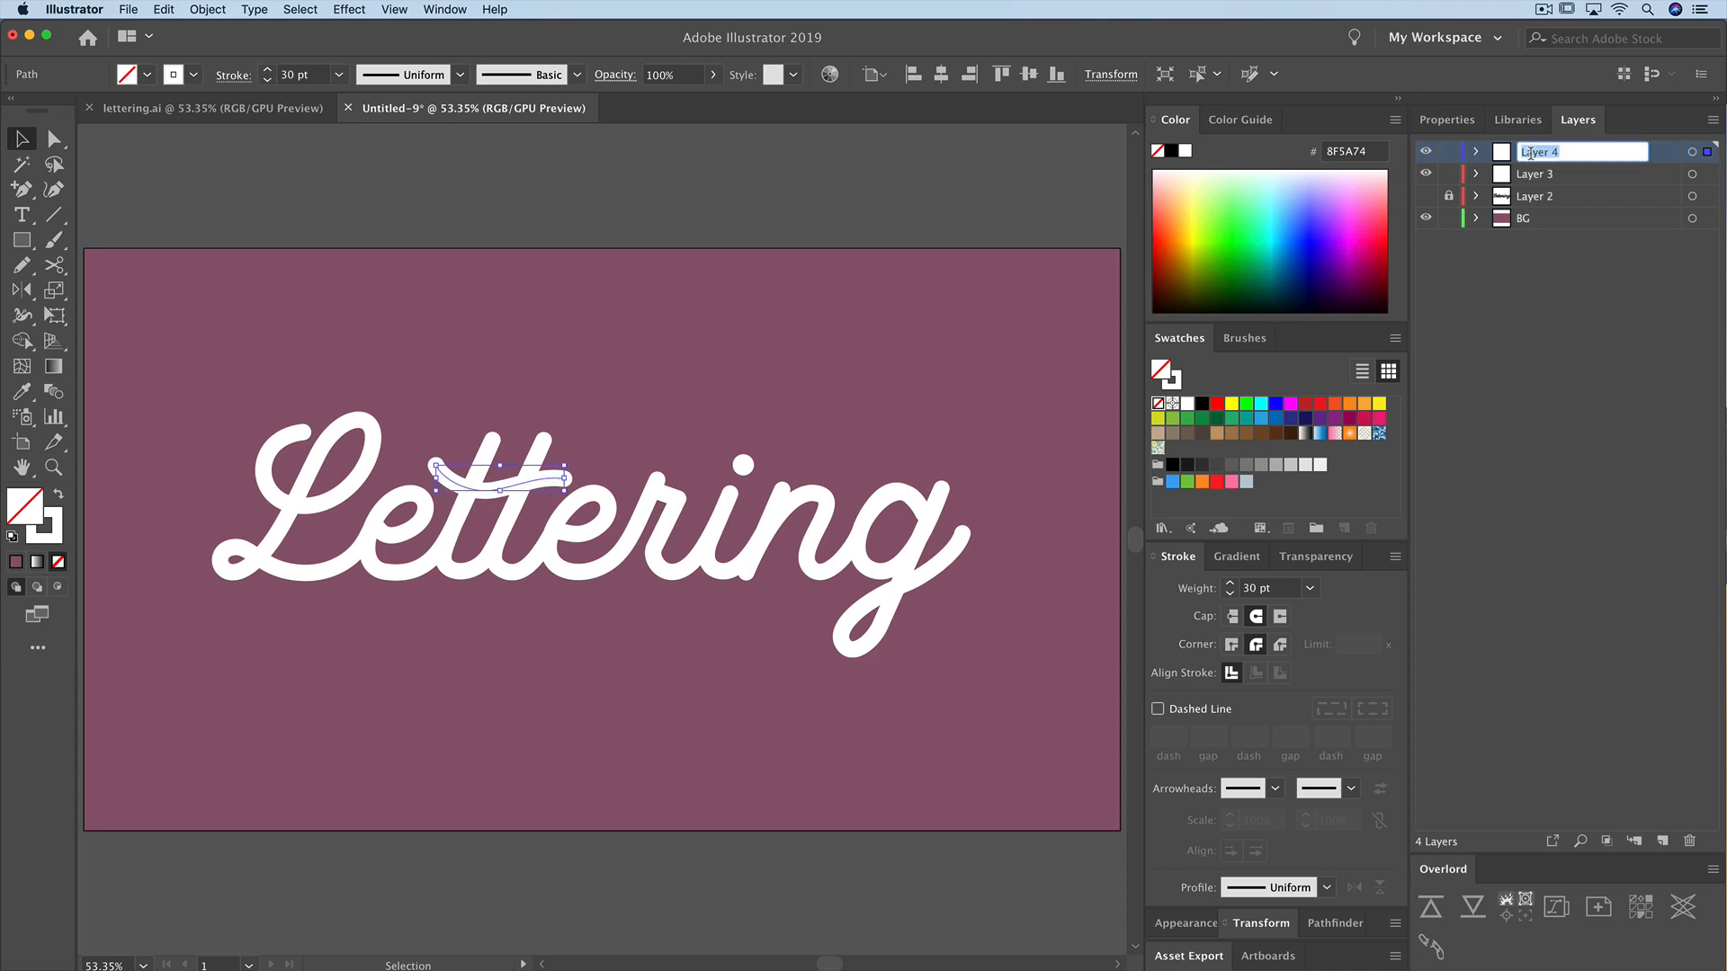
{"action": "type", "text": "cross on "}
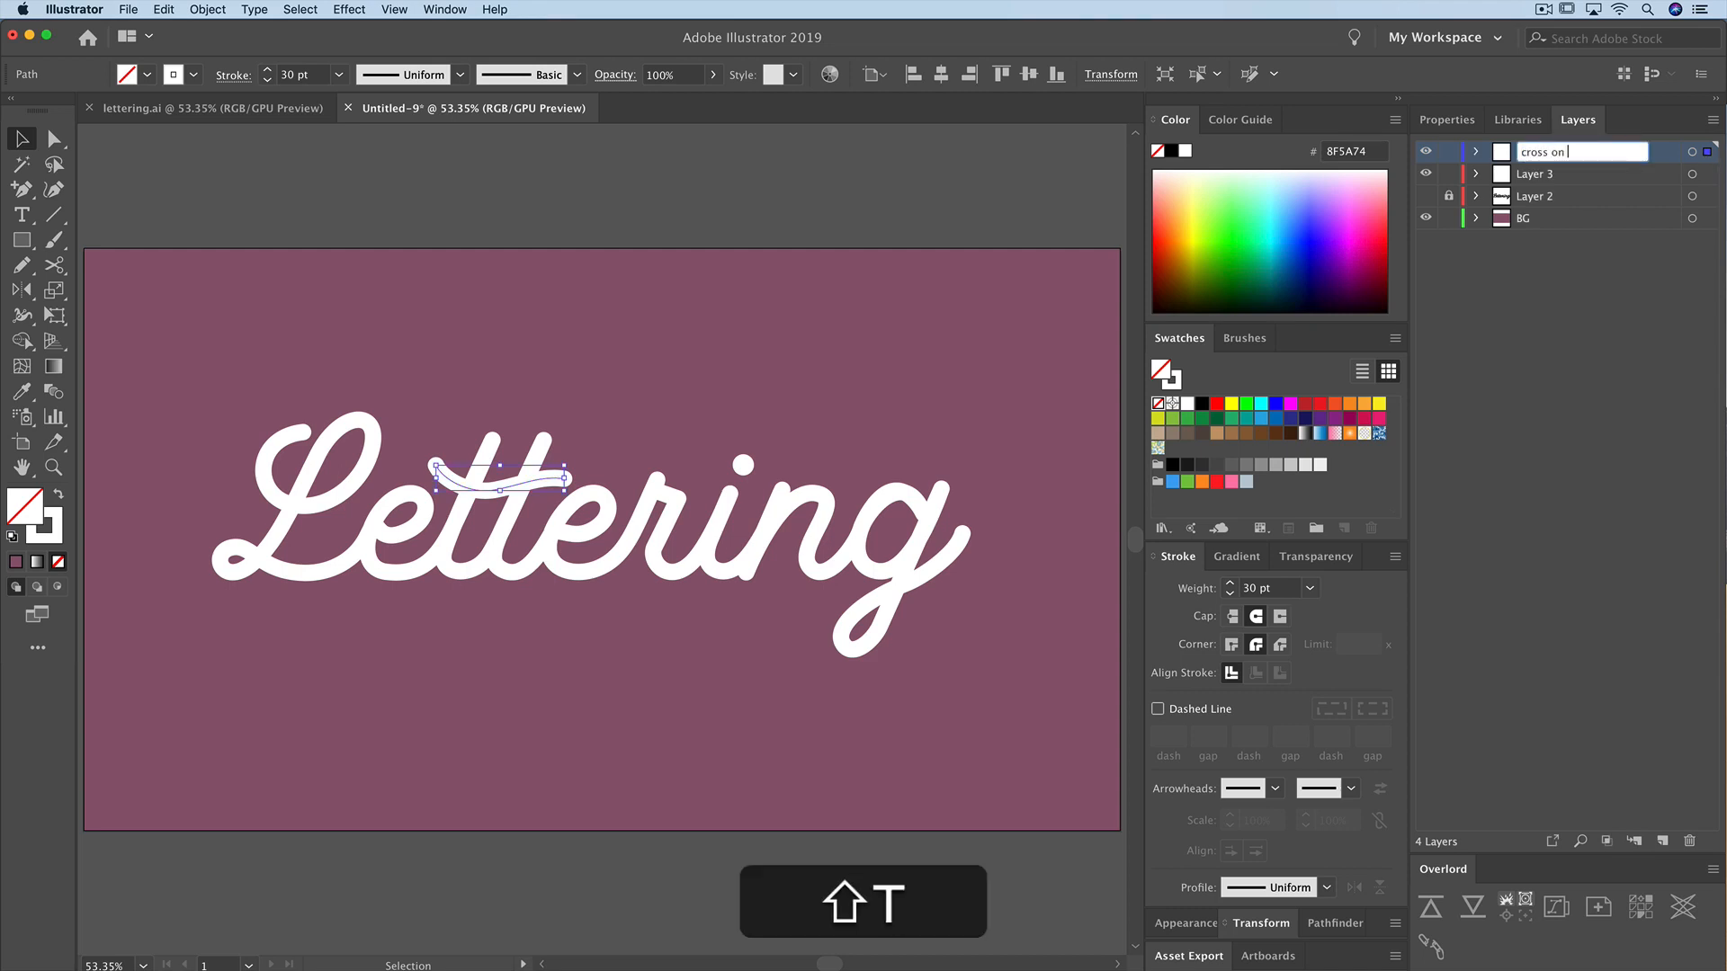
{"action": "type", "text": "t"}
{"action": "key", "text": "Return"}
- Move the white dot of the letter i onto its own new layer above Layer 3
{"action": "scroll", "coordinate": [945, 485], "scroll_direction": "down", "scroll_amount": 1}
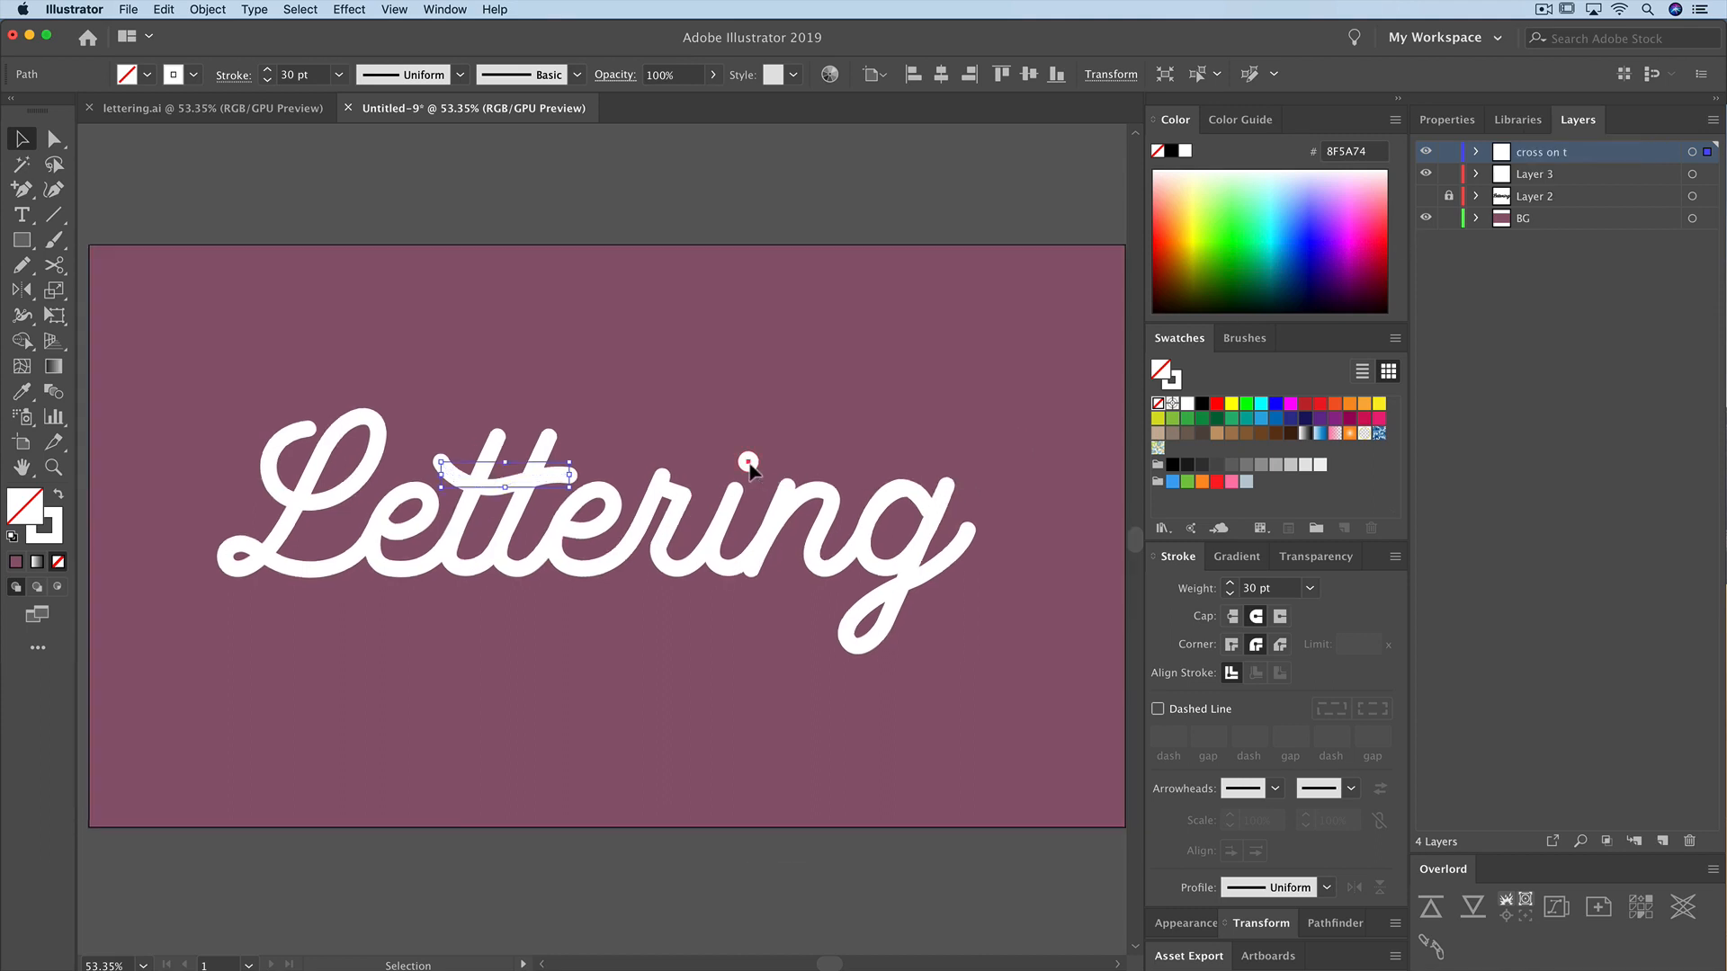
{"action": "left_click", "coordinate": [749, 464]}
{"action": "left_click", "coordinate": [1662, 840]}
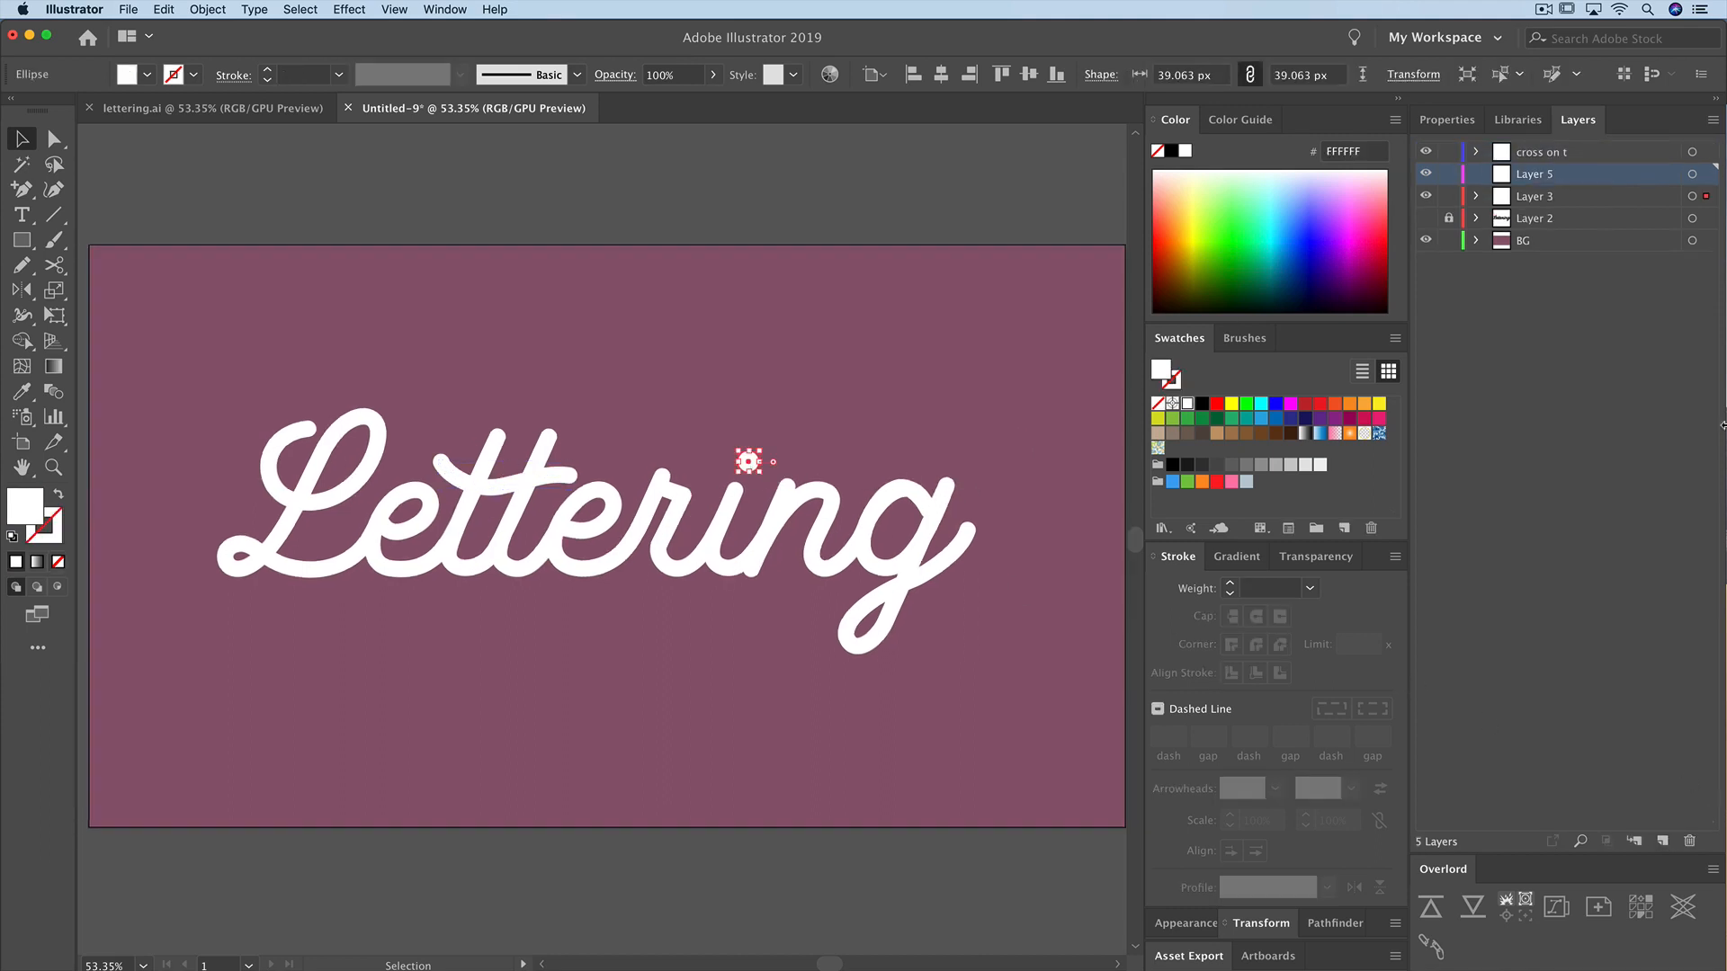
{"action": "left_click_drag", "start_coordinate": [1705, 198], "coordinate": [1706, 174]}
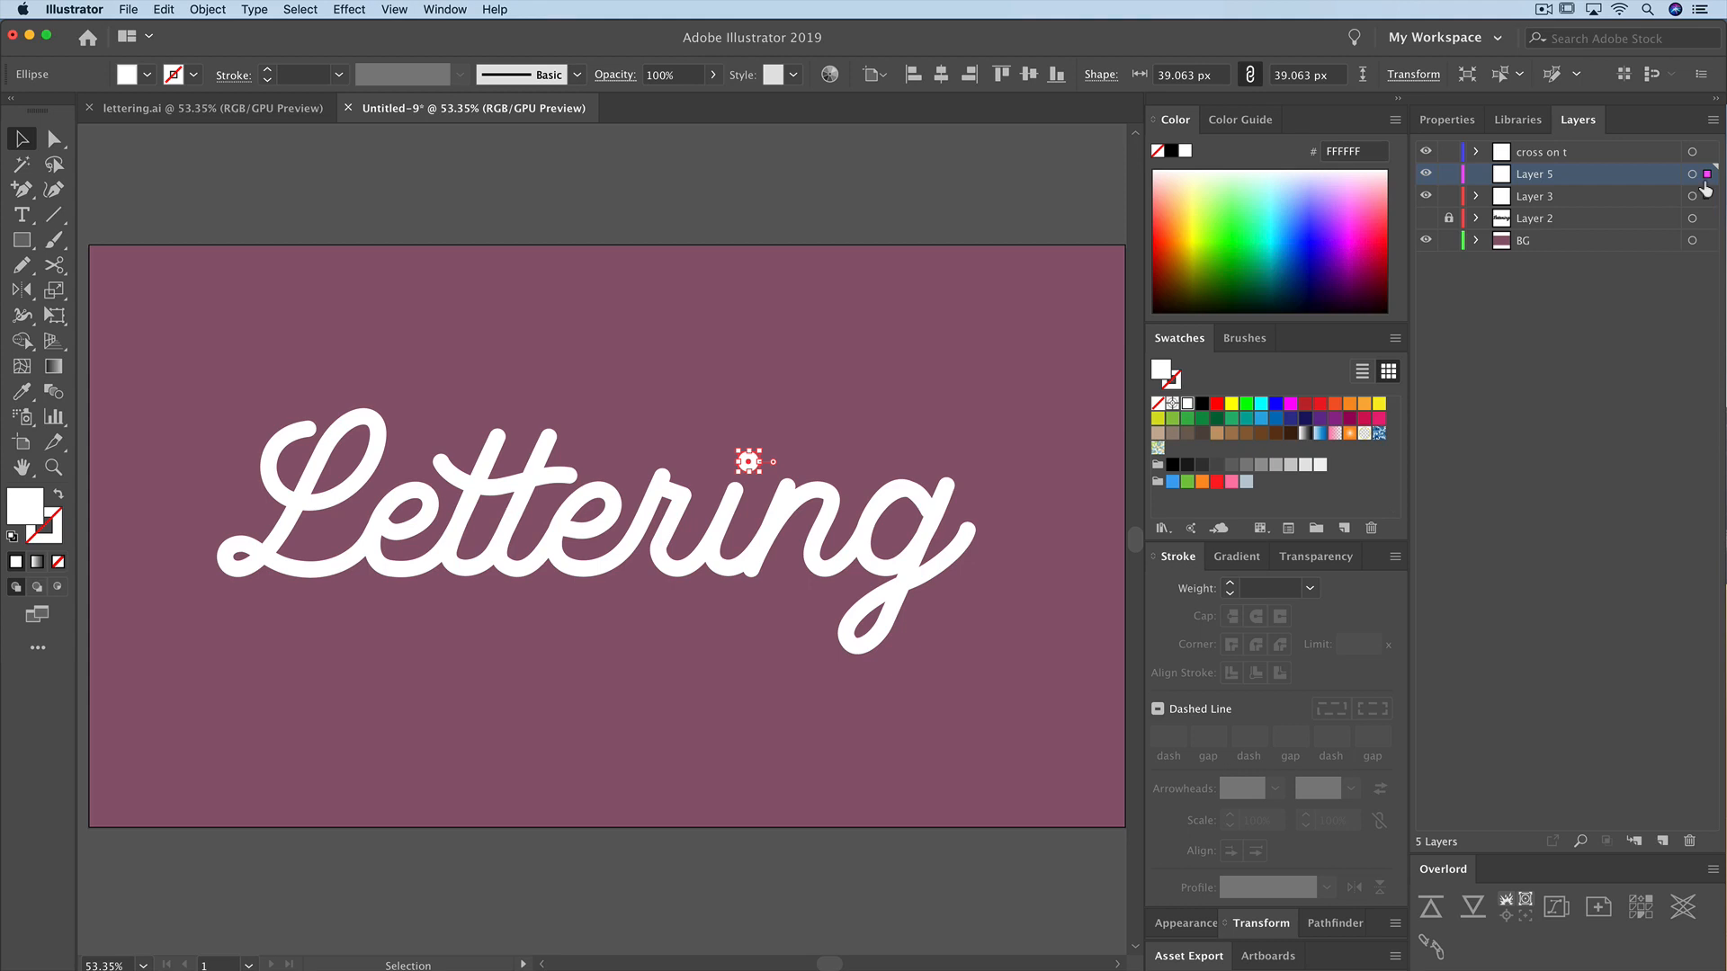
- Rename the layer holding the i's dot as "dot on i"
{"action": "double_click", "coordinate": [1542, 175]}
{"action": "type", "text": "dot on i"}
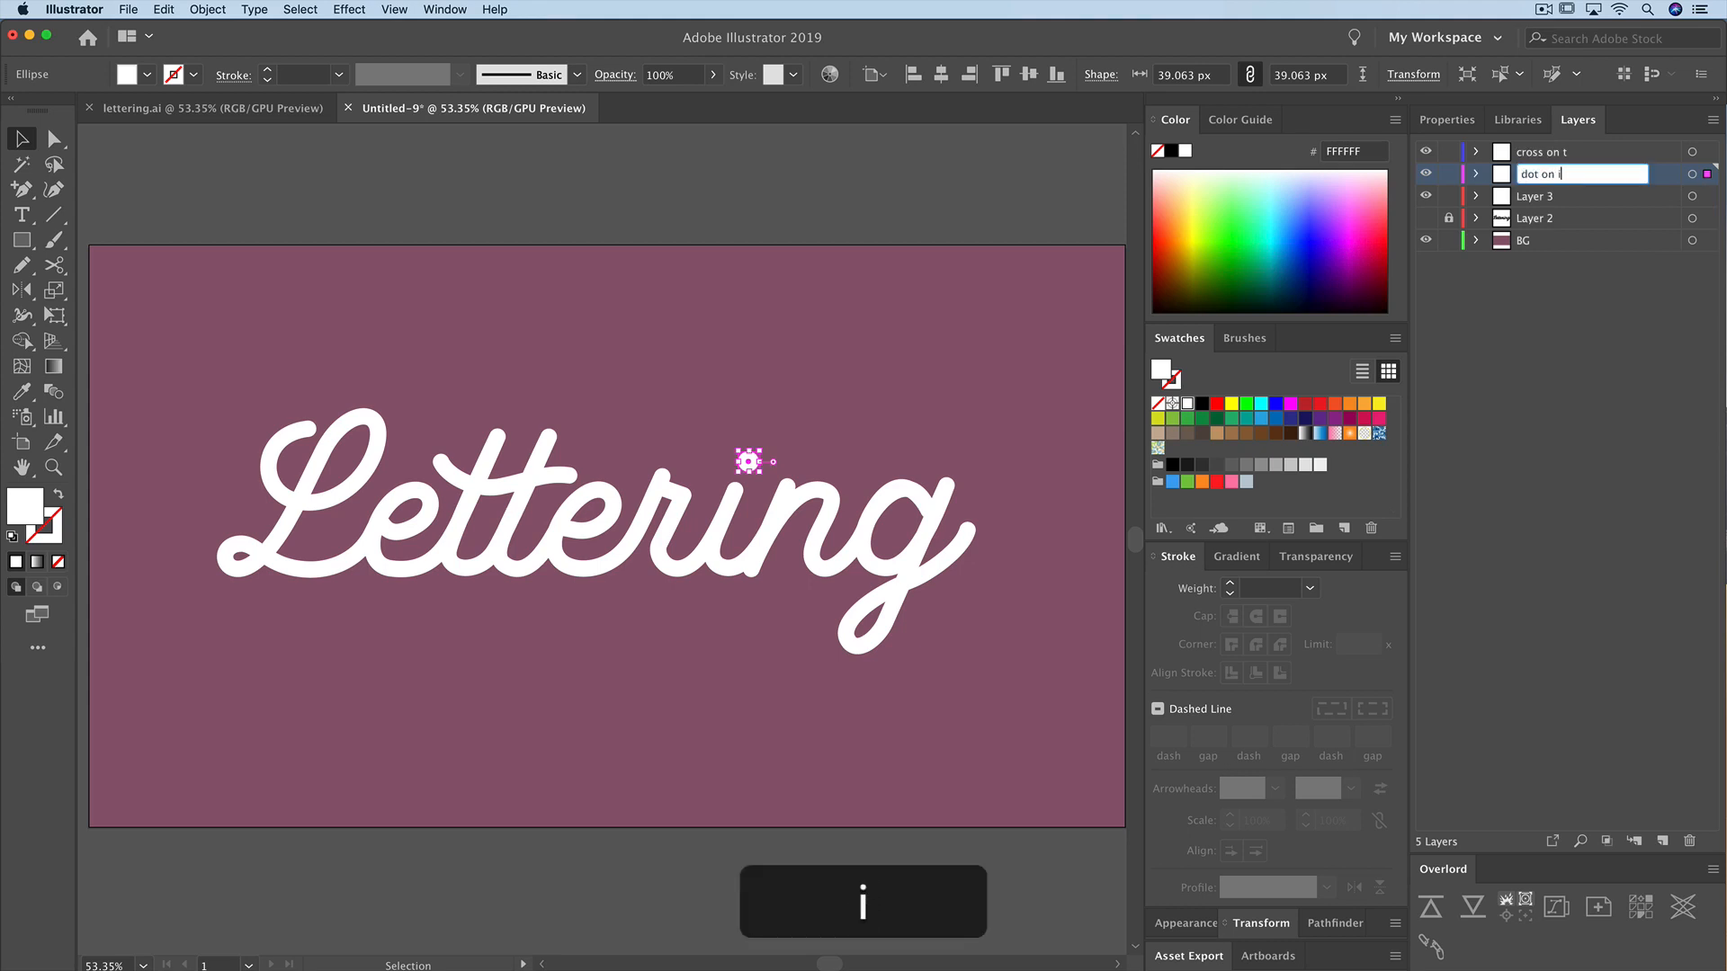
{"action": "key", "text": "Return"}
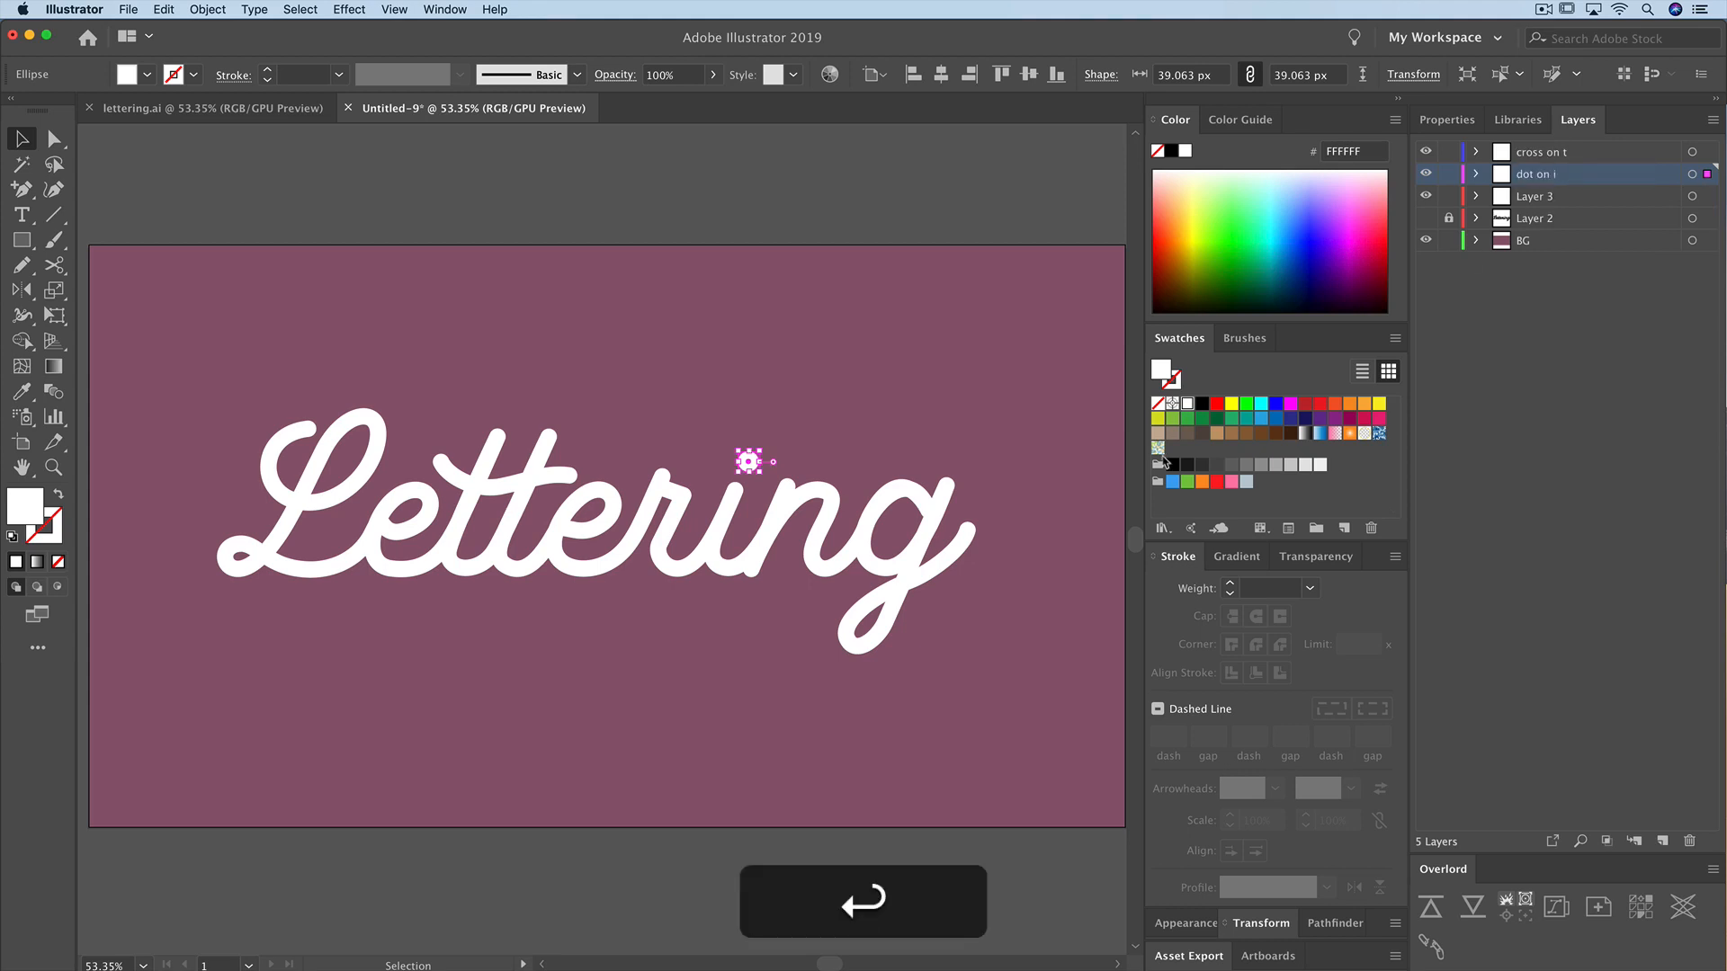
- Rename Layer 3, which holds the main script path, as "lettering"
{"action": "left_click", "coordinate": [886, 498]}
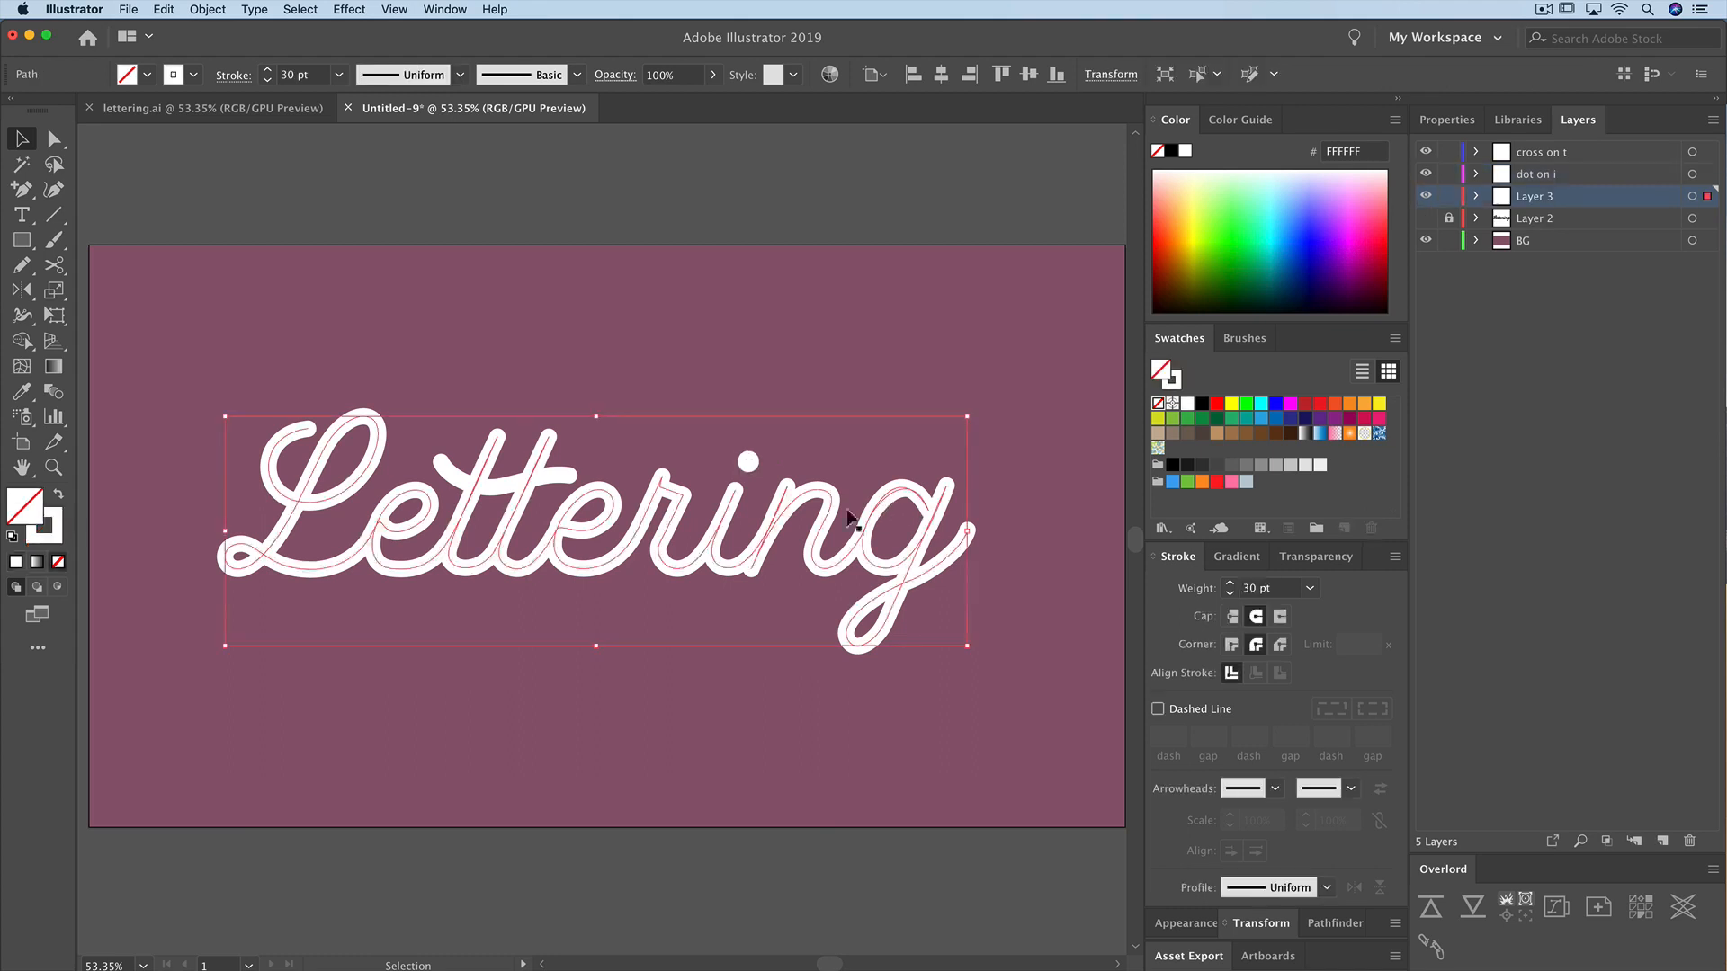
{"action": "double_click", "coordinate": [1533, 196]}
{"action": "type", "text": "let"}
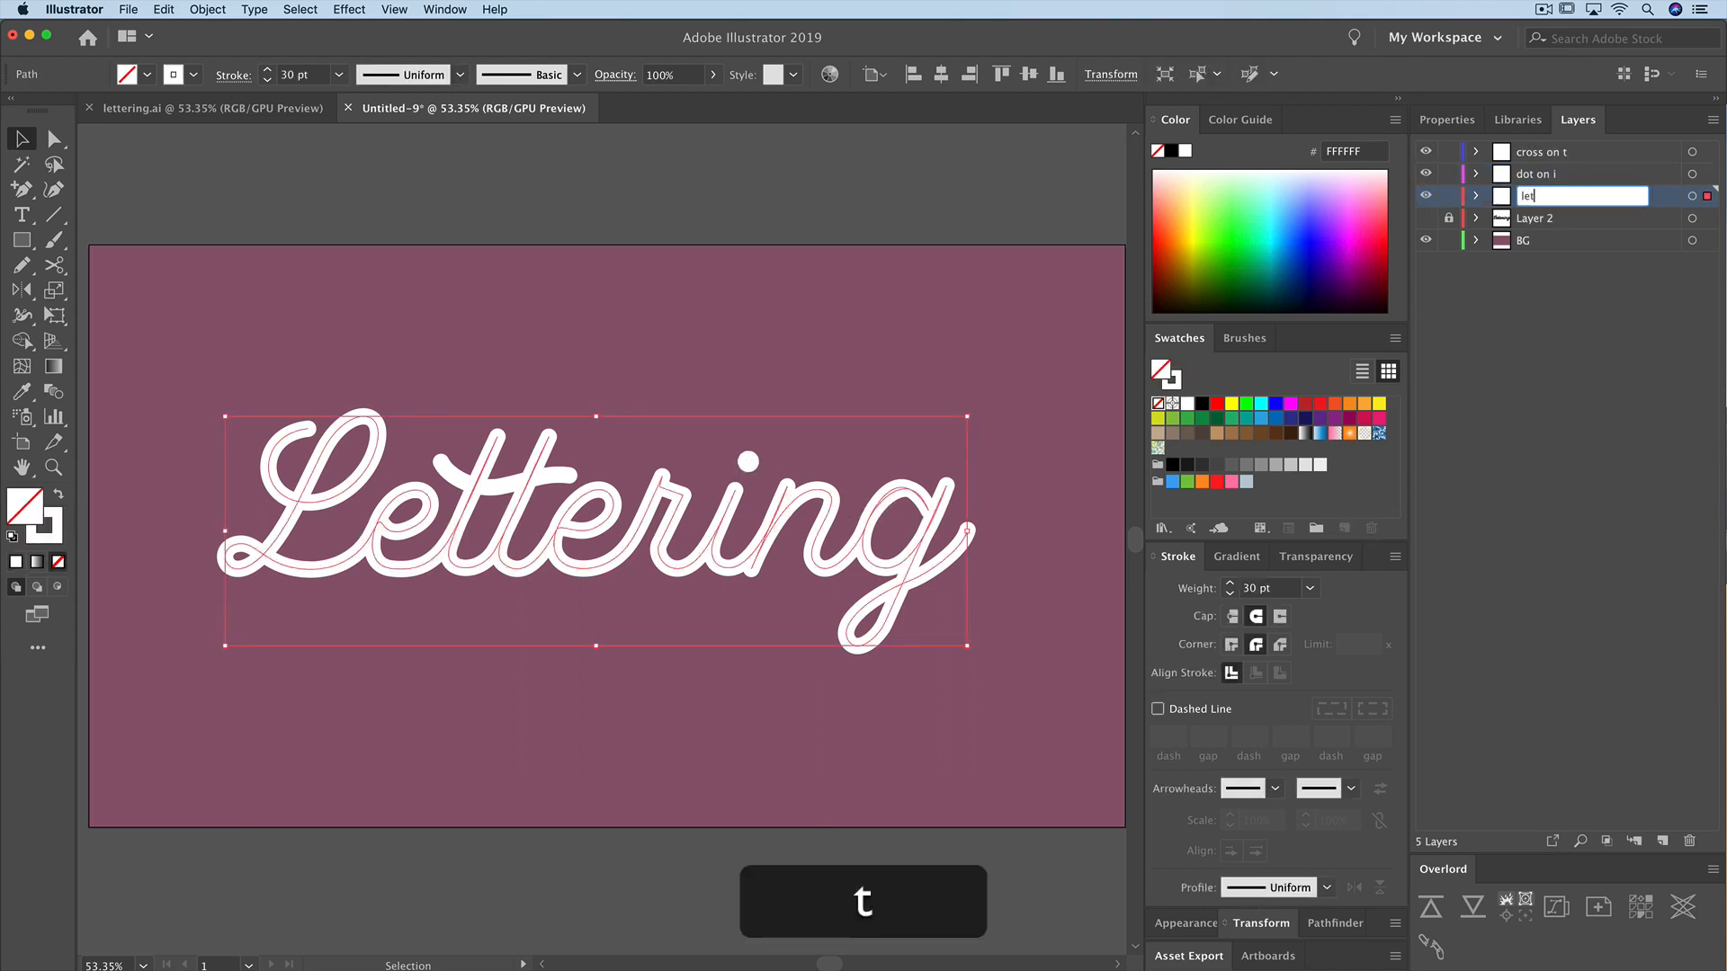
{"action": "type", "text": "tering"}
{"action": "key", "text": "Return"}
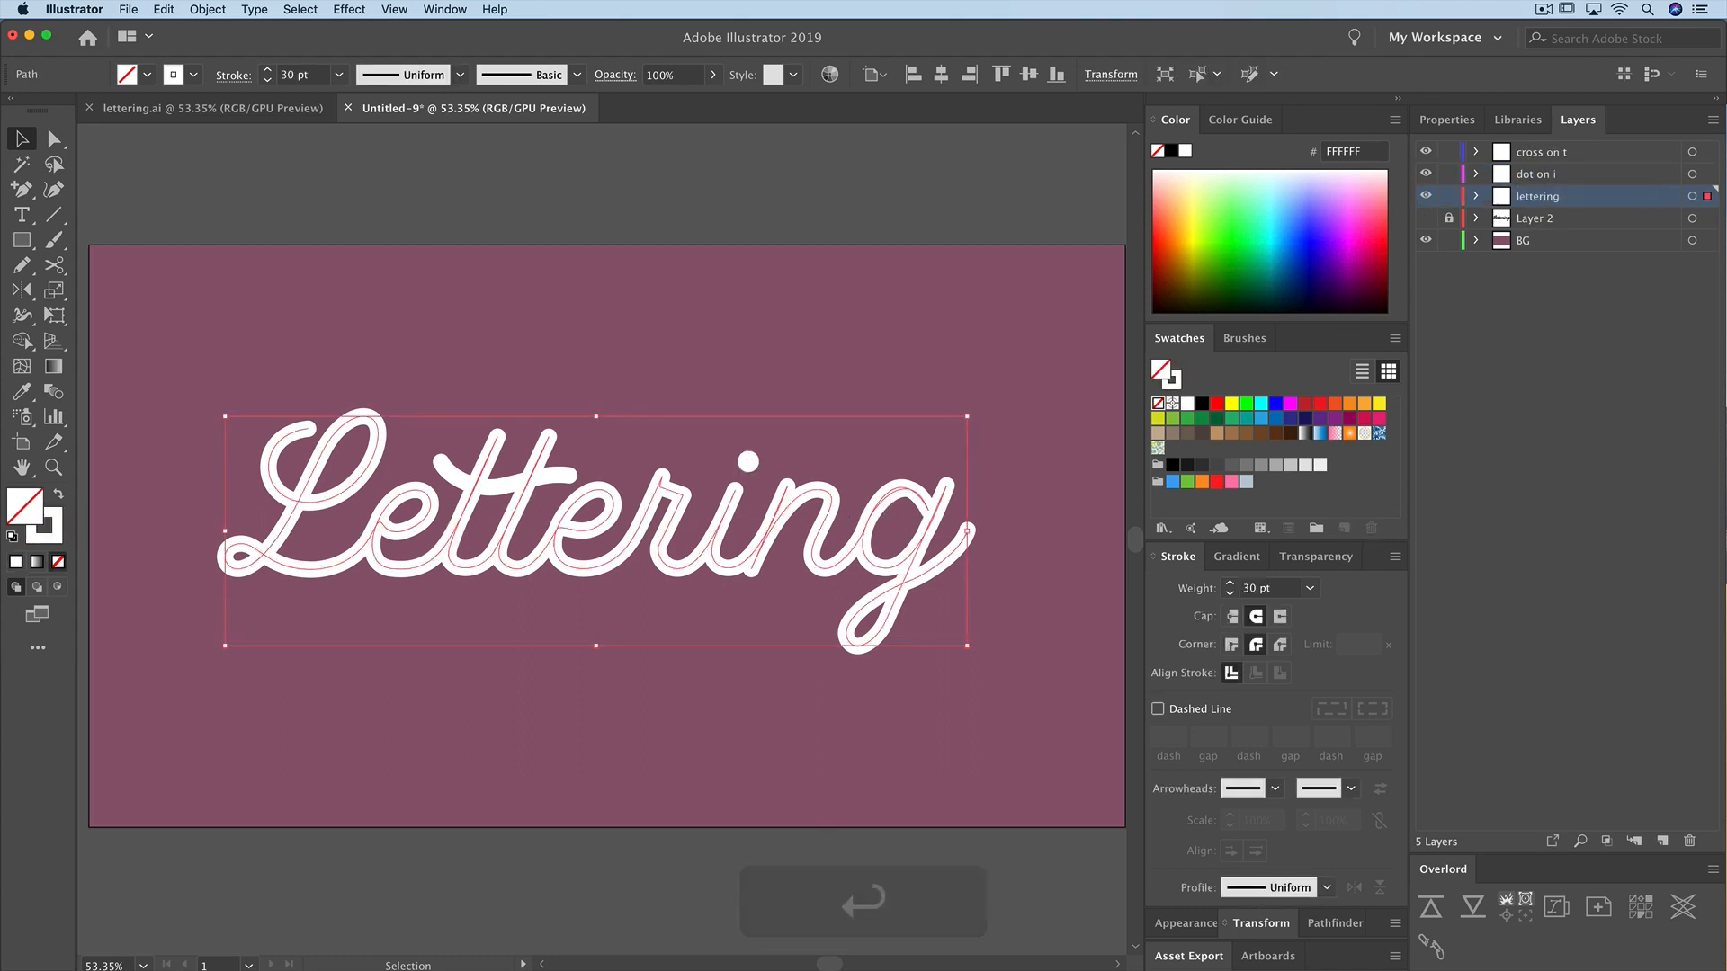
- Temporarily show the locked Layer 2 to examine the artwork beneath the lettering
{"action": "left_click", "coordinate": [1542, 219]}
{"action": "left_click", "coordinate": [1426, 219]}
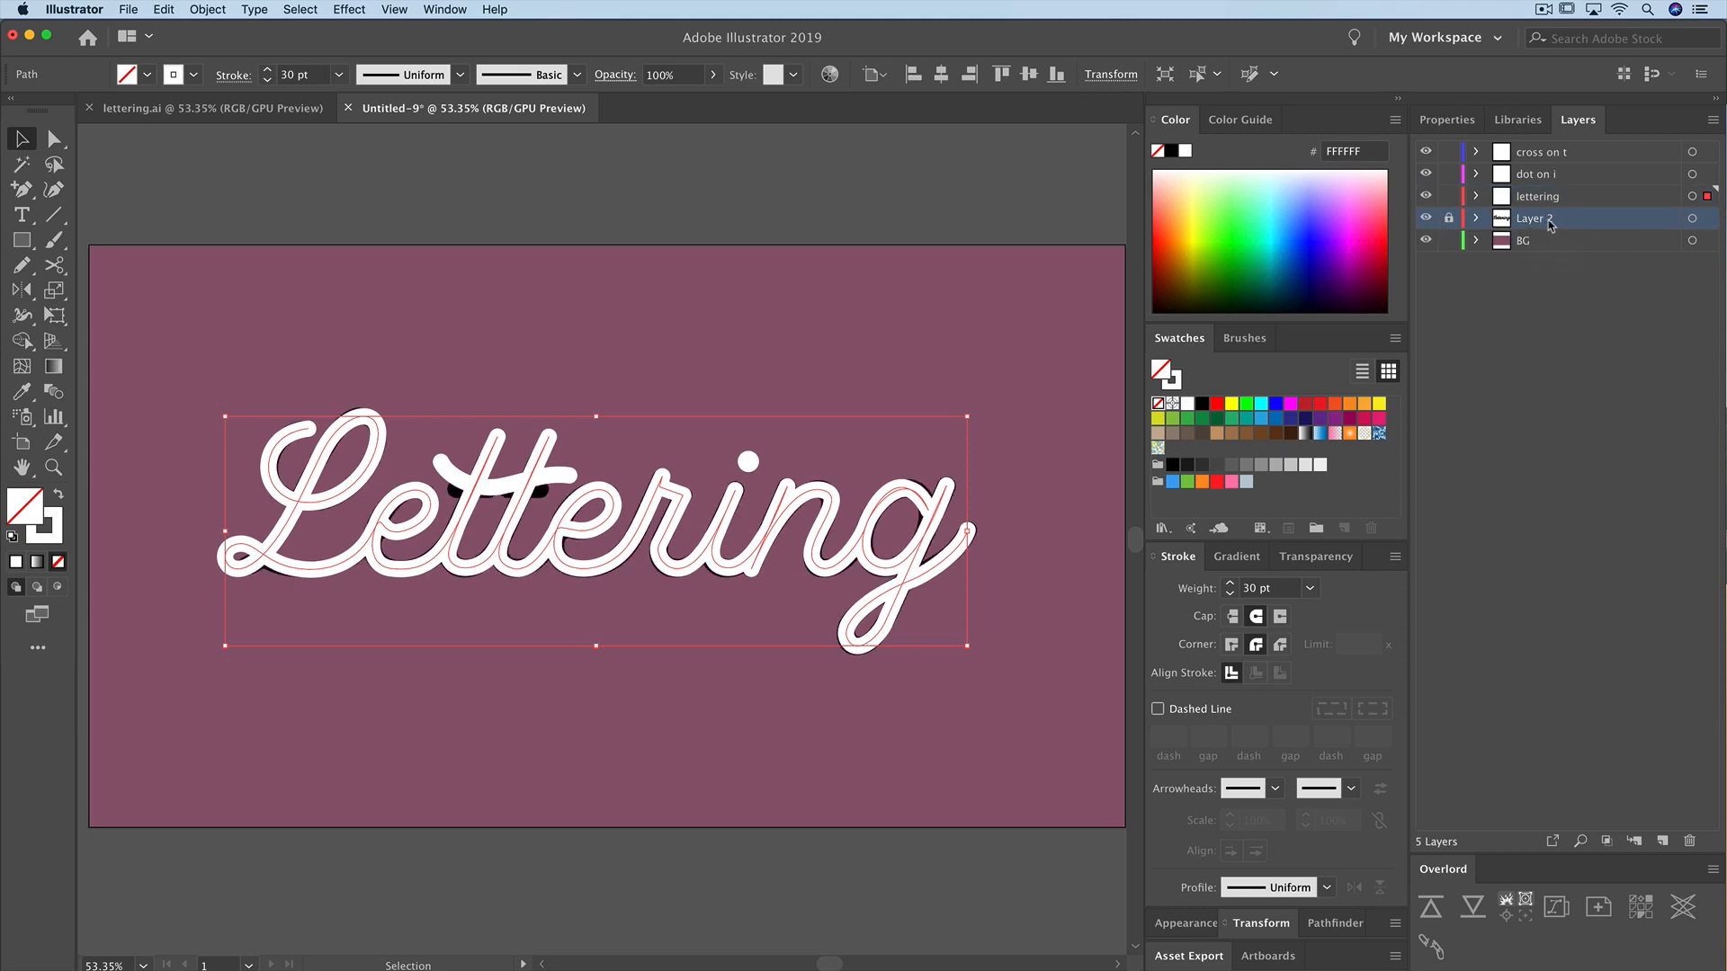
{"action": "left_click", "coordinate": [1427, 219]}
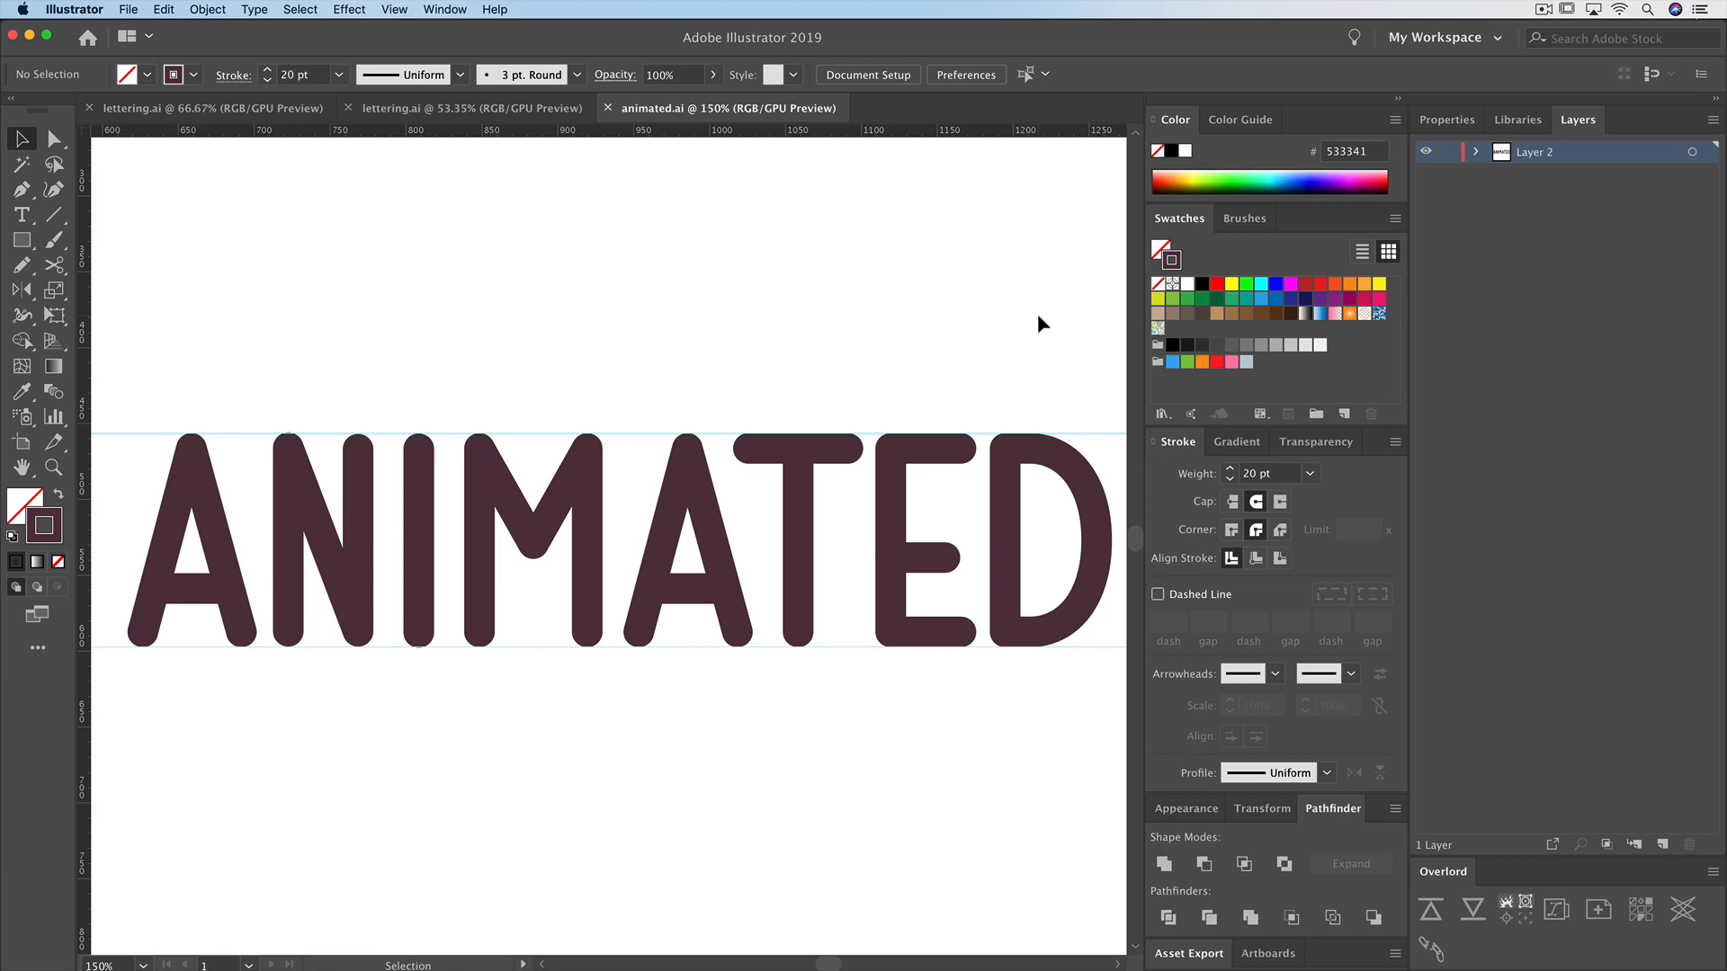
- Release all the ANIMATED artwork in Layer 2 to separate sublayers as a sequence
{"action": "left_click", "coordinate": [1555, 158]}
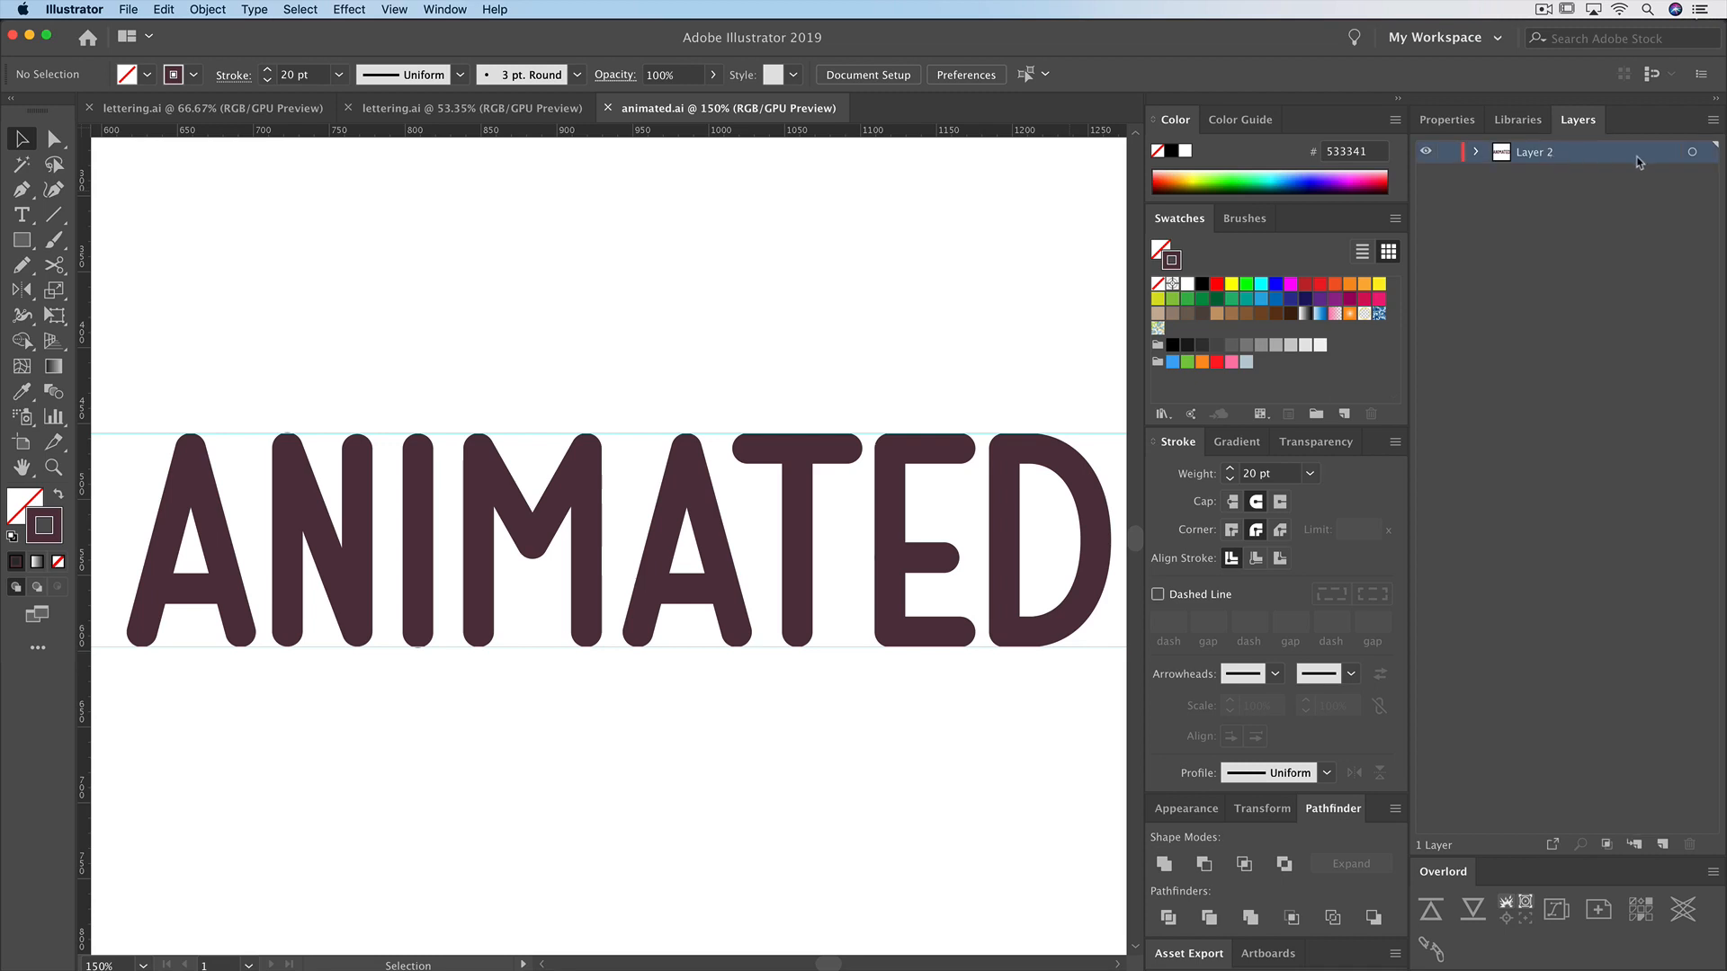
{"action": "left_click", "coordinate": [1705, 156]}
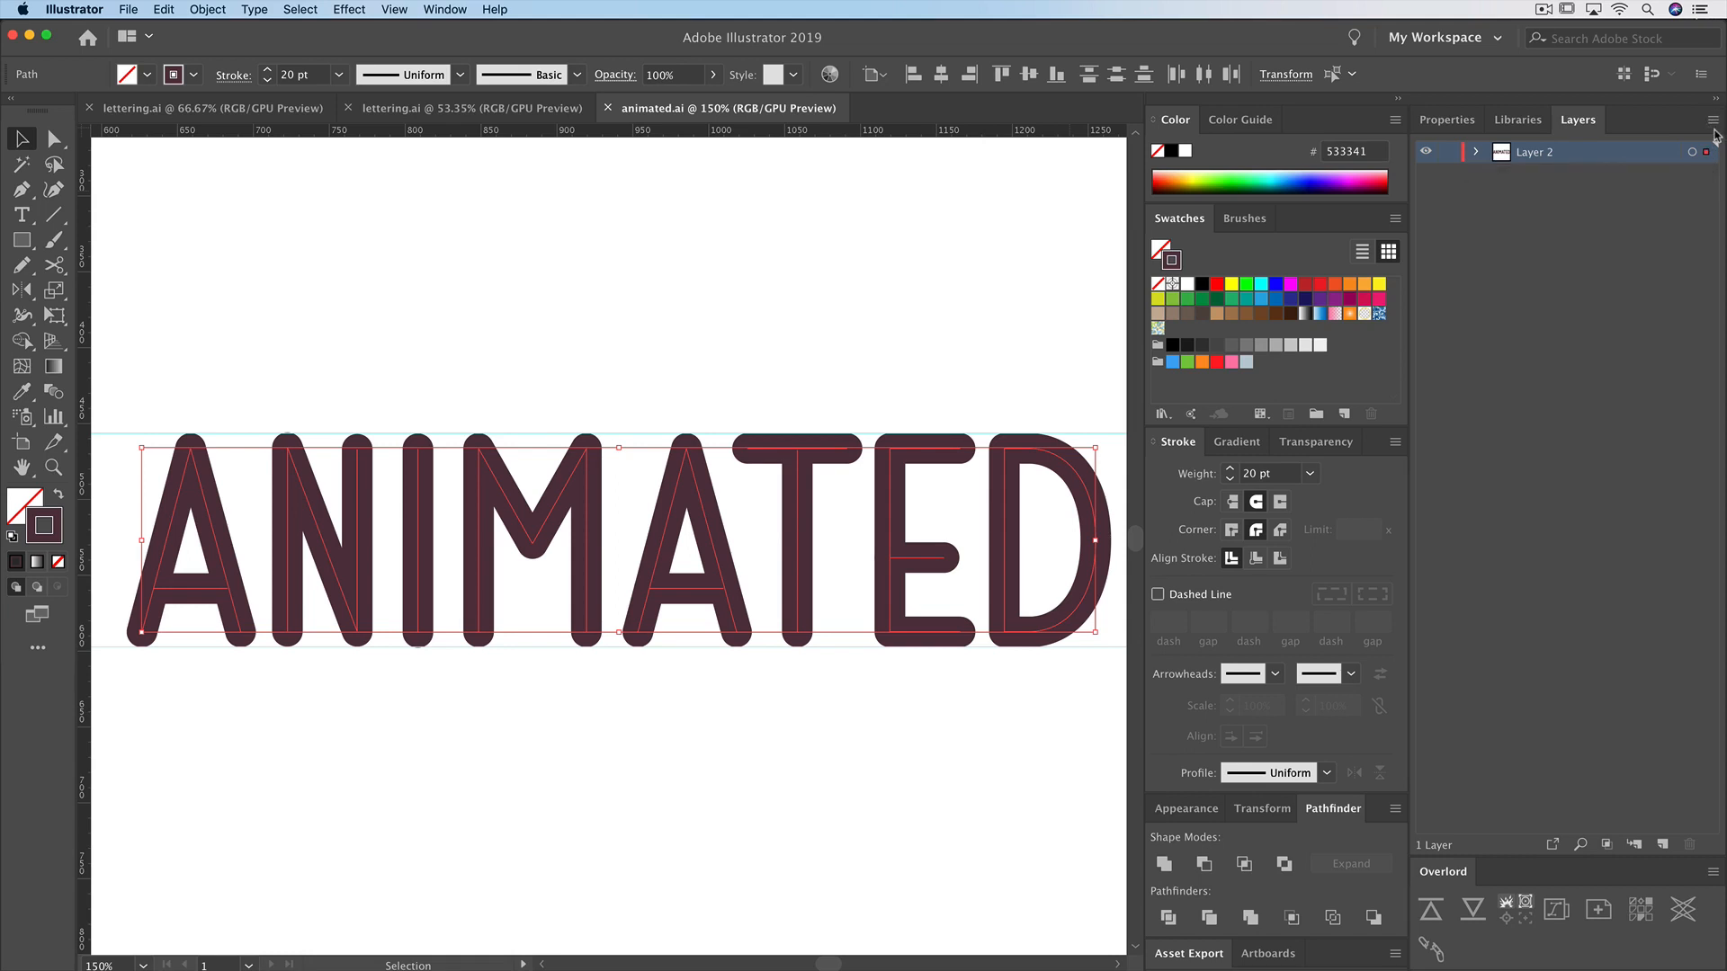
{"action": "left_click", "coordinate": [1714, 121]}
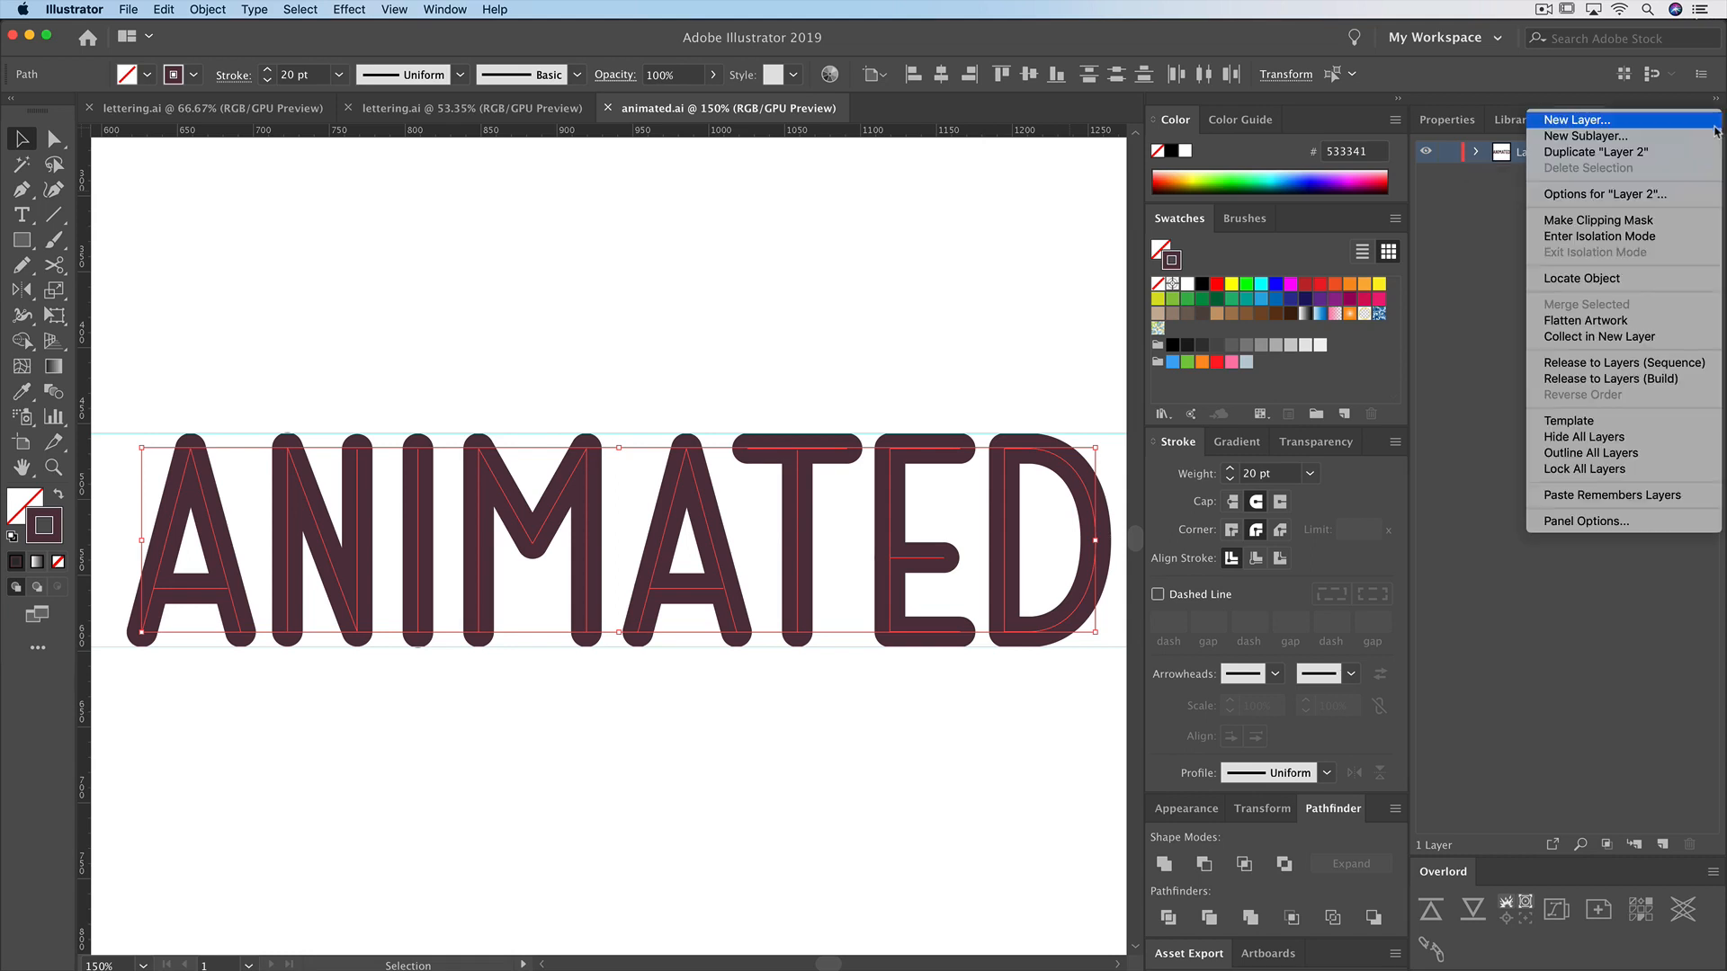
{"action": "left_click", "coordinate": [1660, 363]}
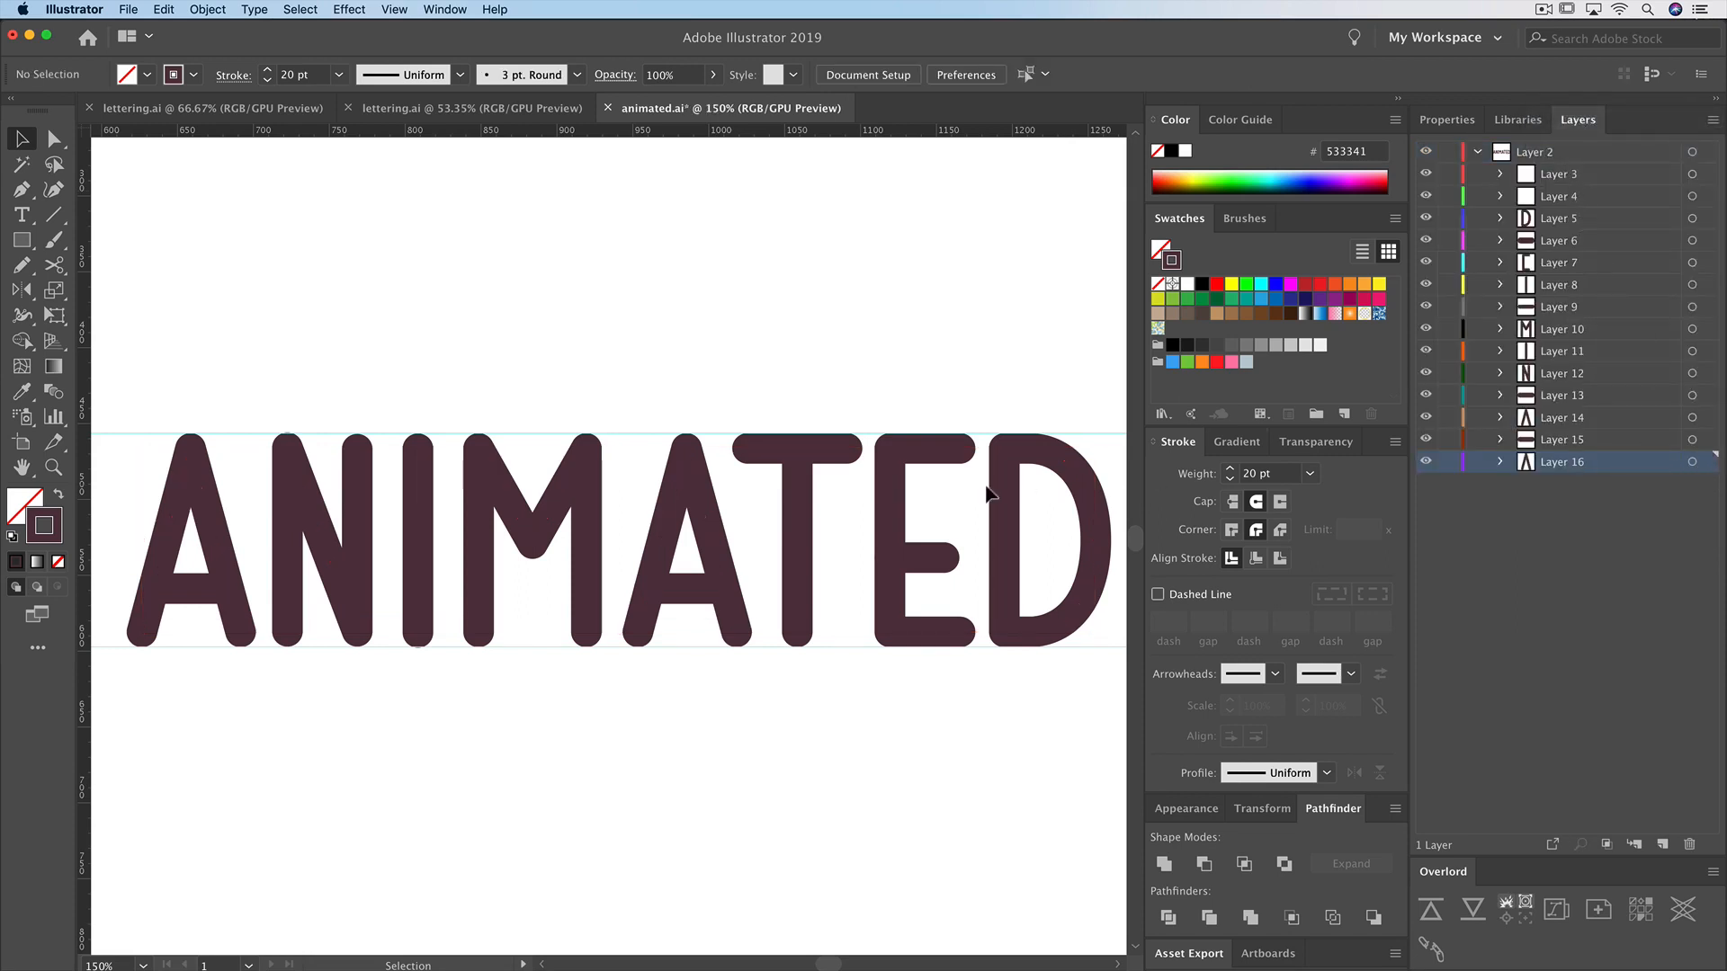
- Move the sublayers Layer 3 through Layer 16 out of Layer 2 so they are top-level layers
{"action": "left_click", "coordinate": [898, 490]}
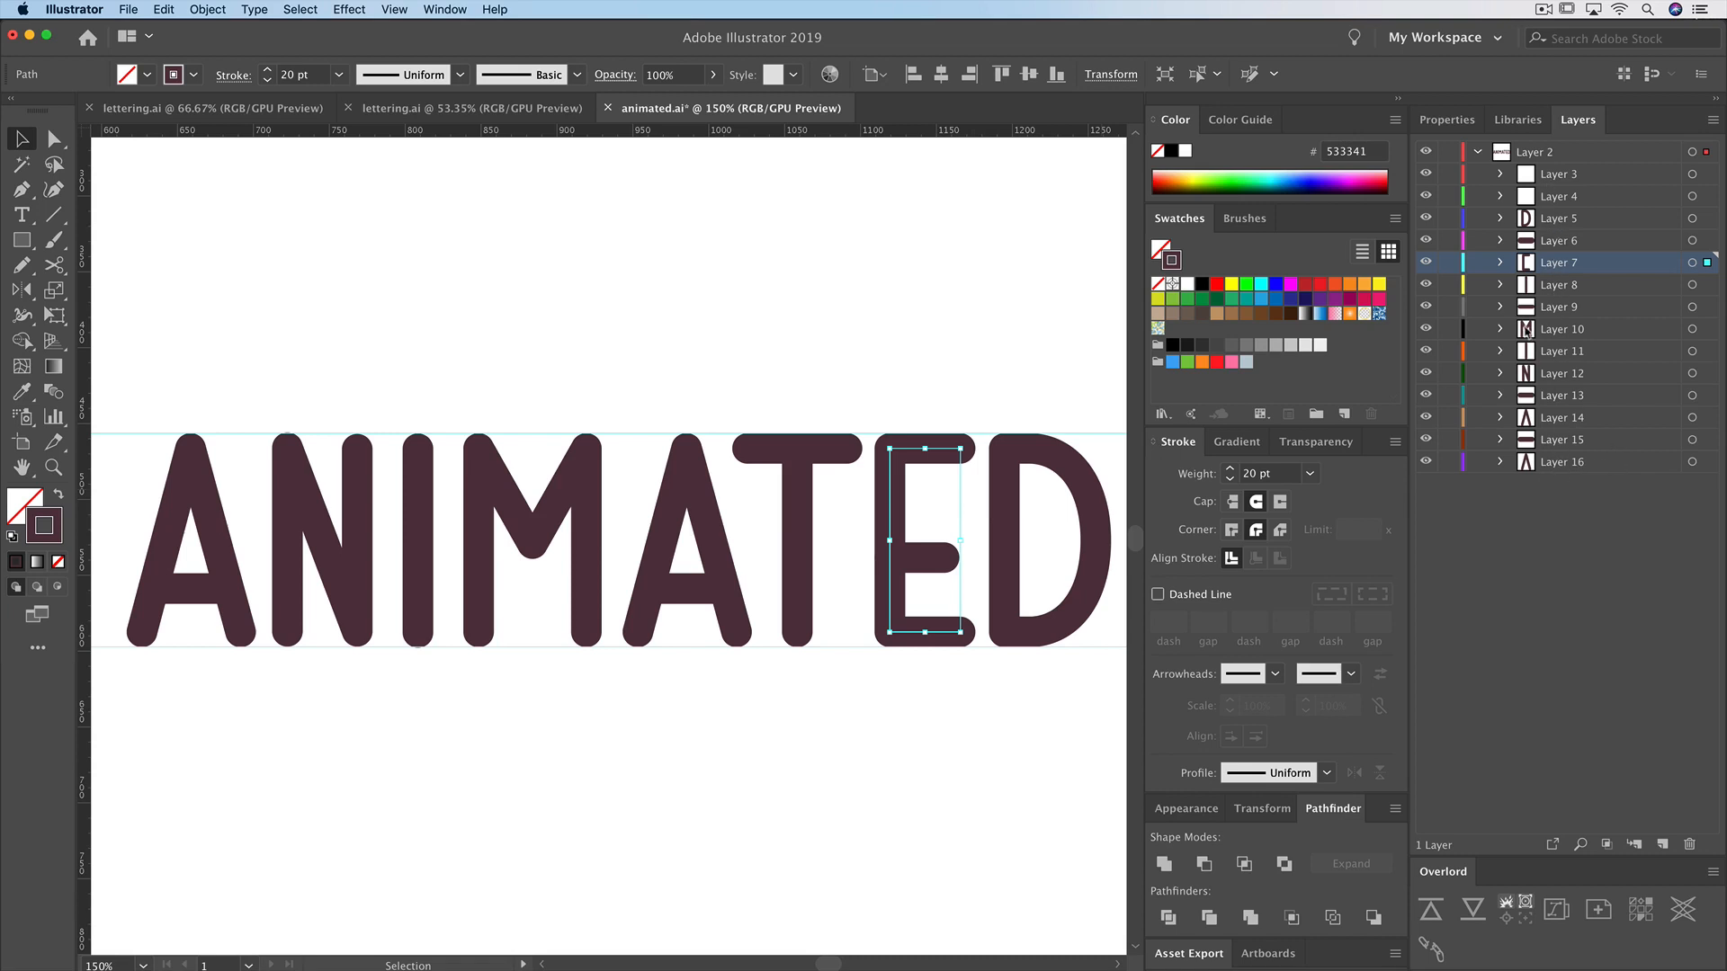
{"action": "left_click", "coordinate": [1531, 154]}
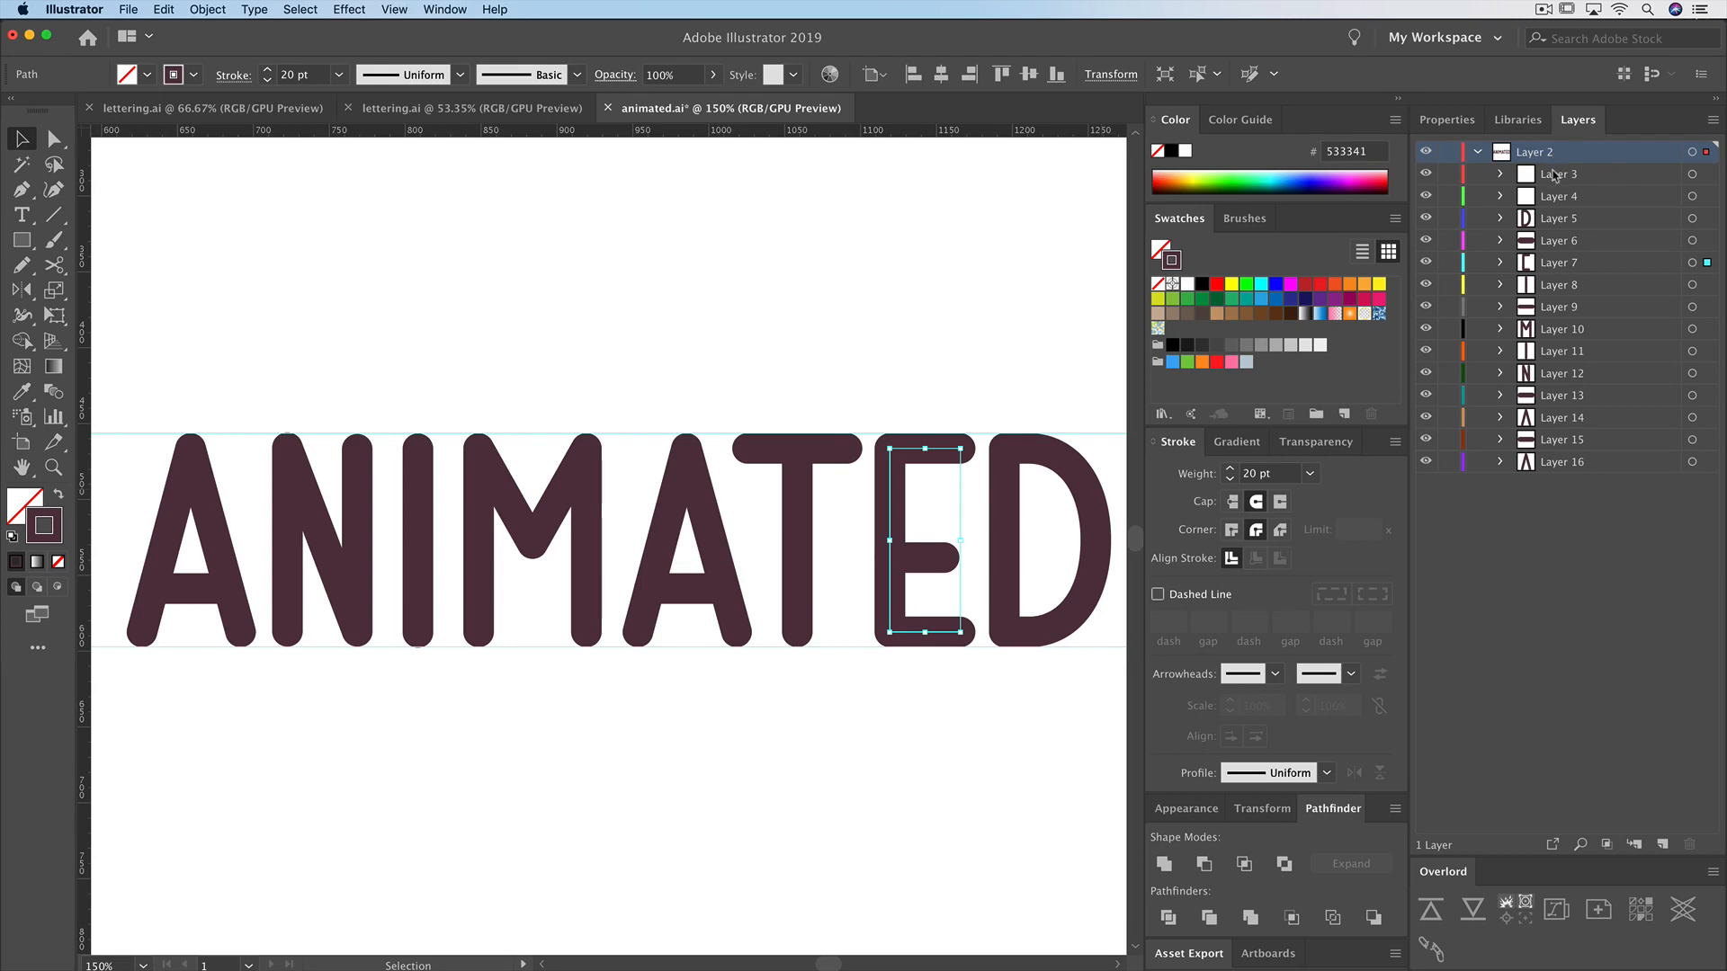
{"action": "left_click", "coordinate": [1555, 174]}
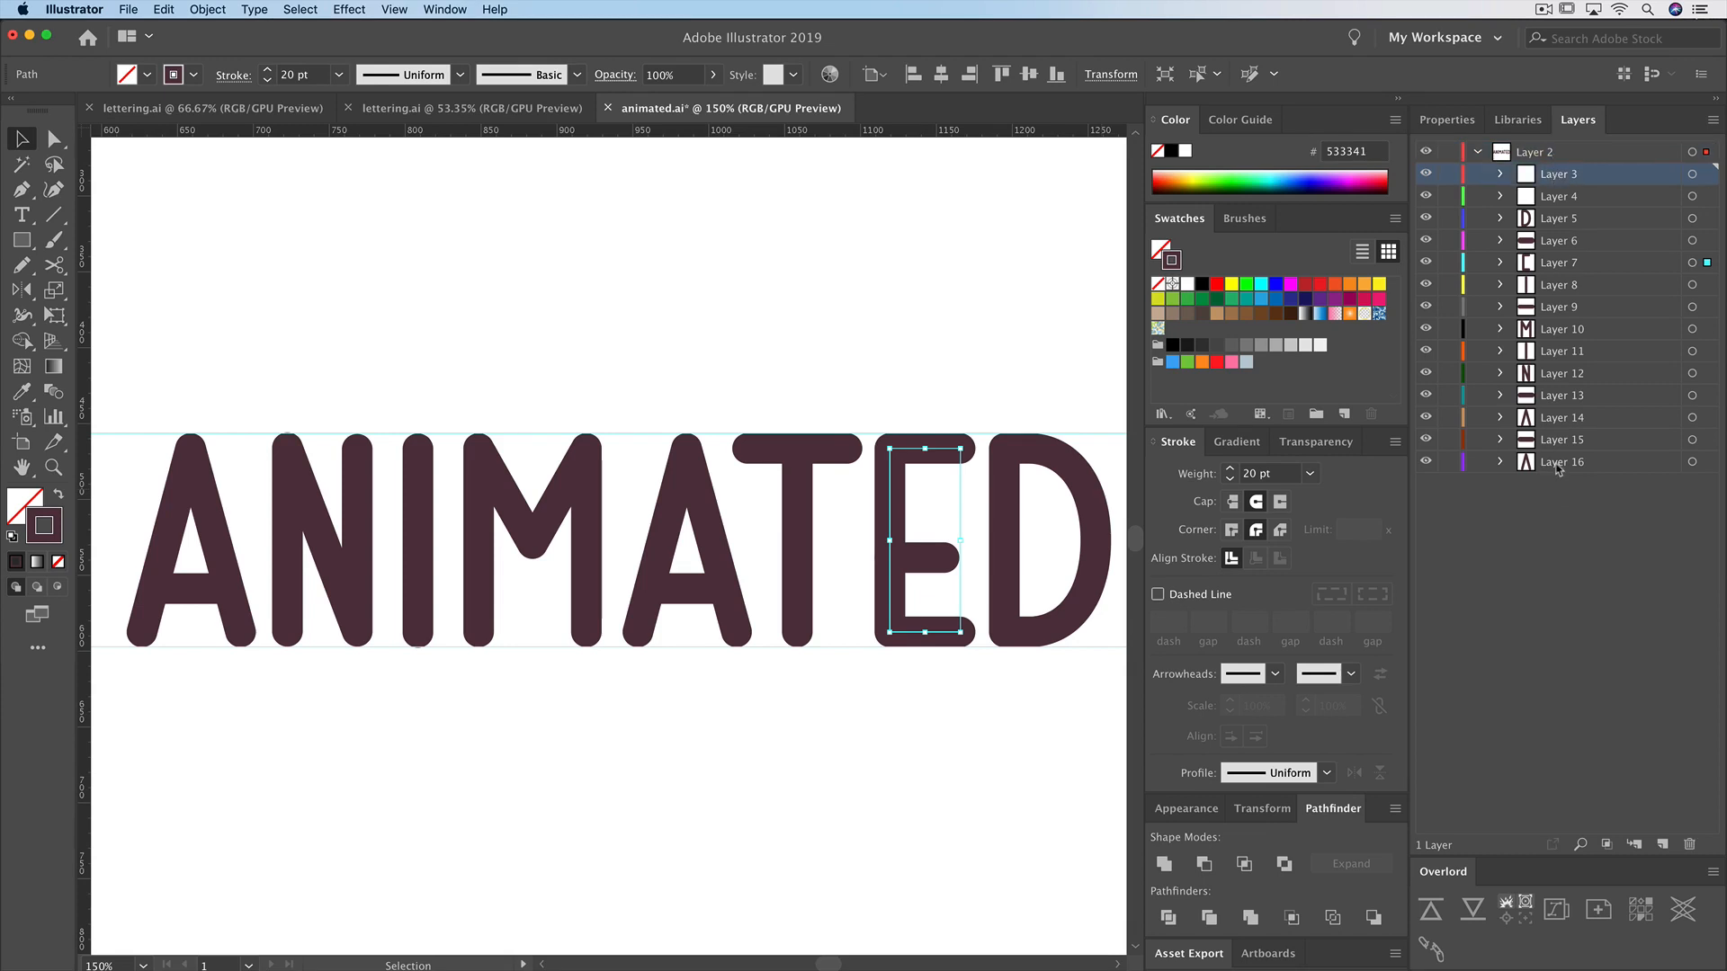
{"action": "left_click", "coordinate": [1563, 464], "text": "shift"}
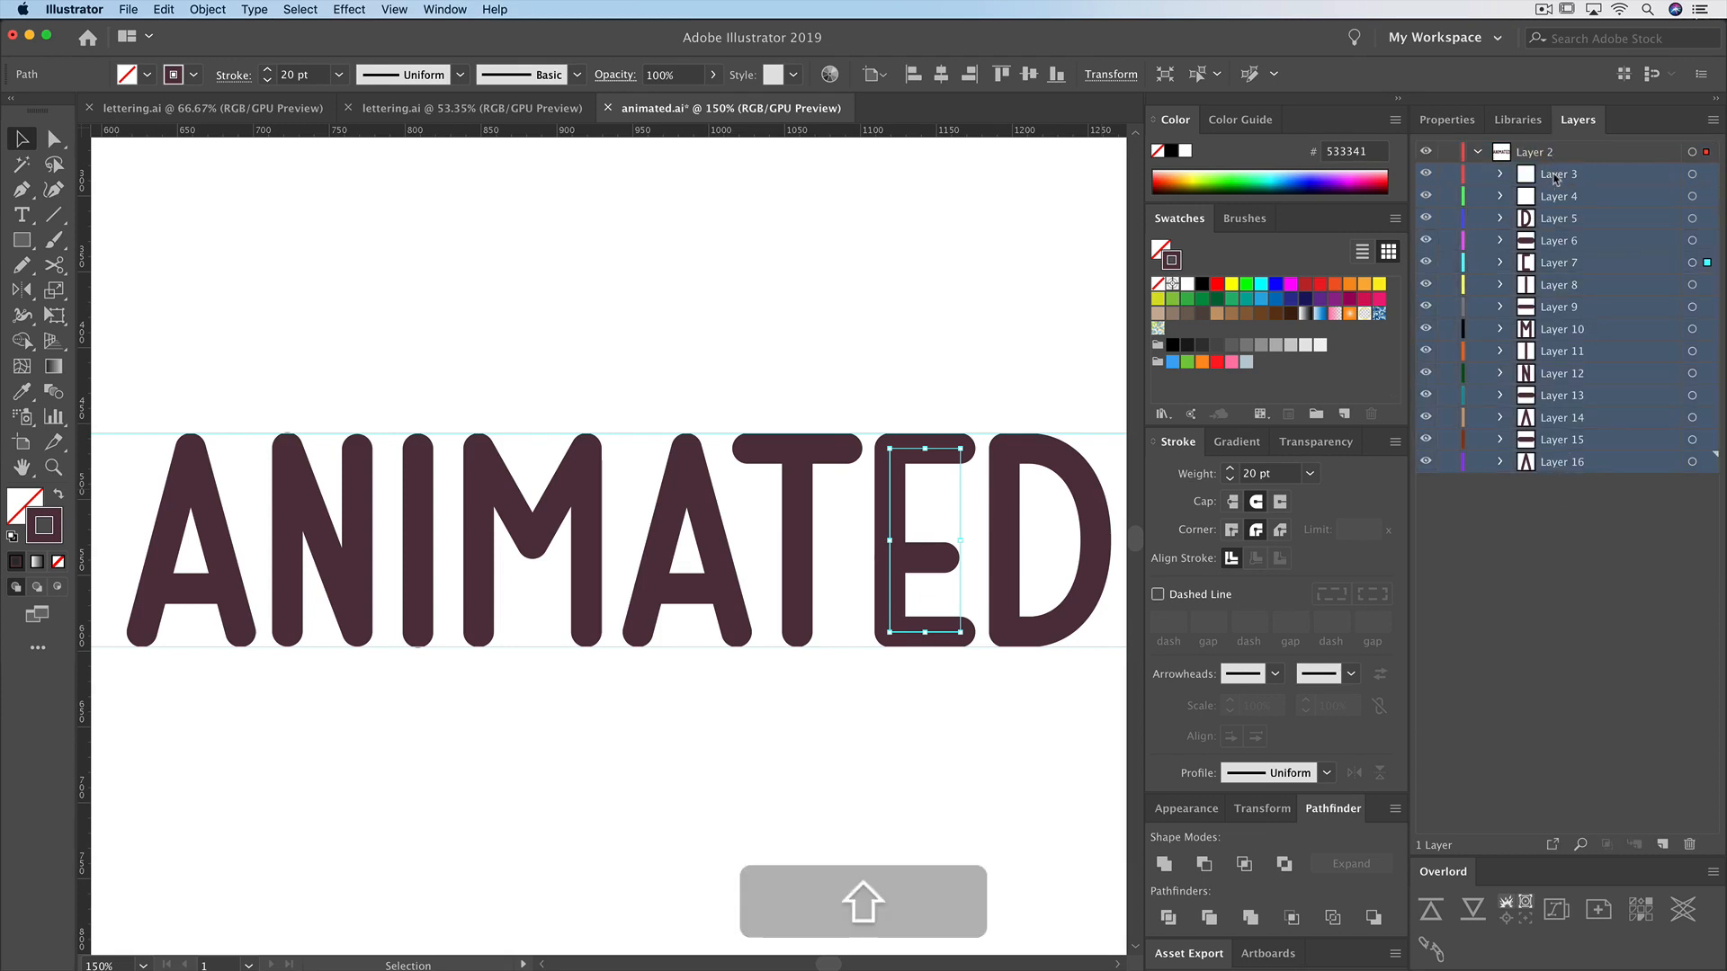
{"action": "left_click_drag", "start_coordinate": [1555, 178], "coordinate": [1540, 146]}
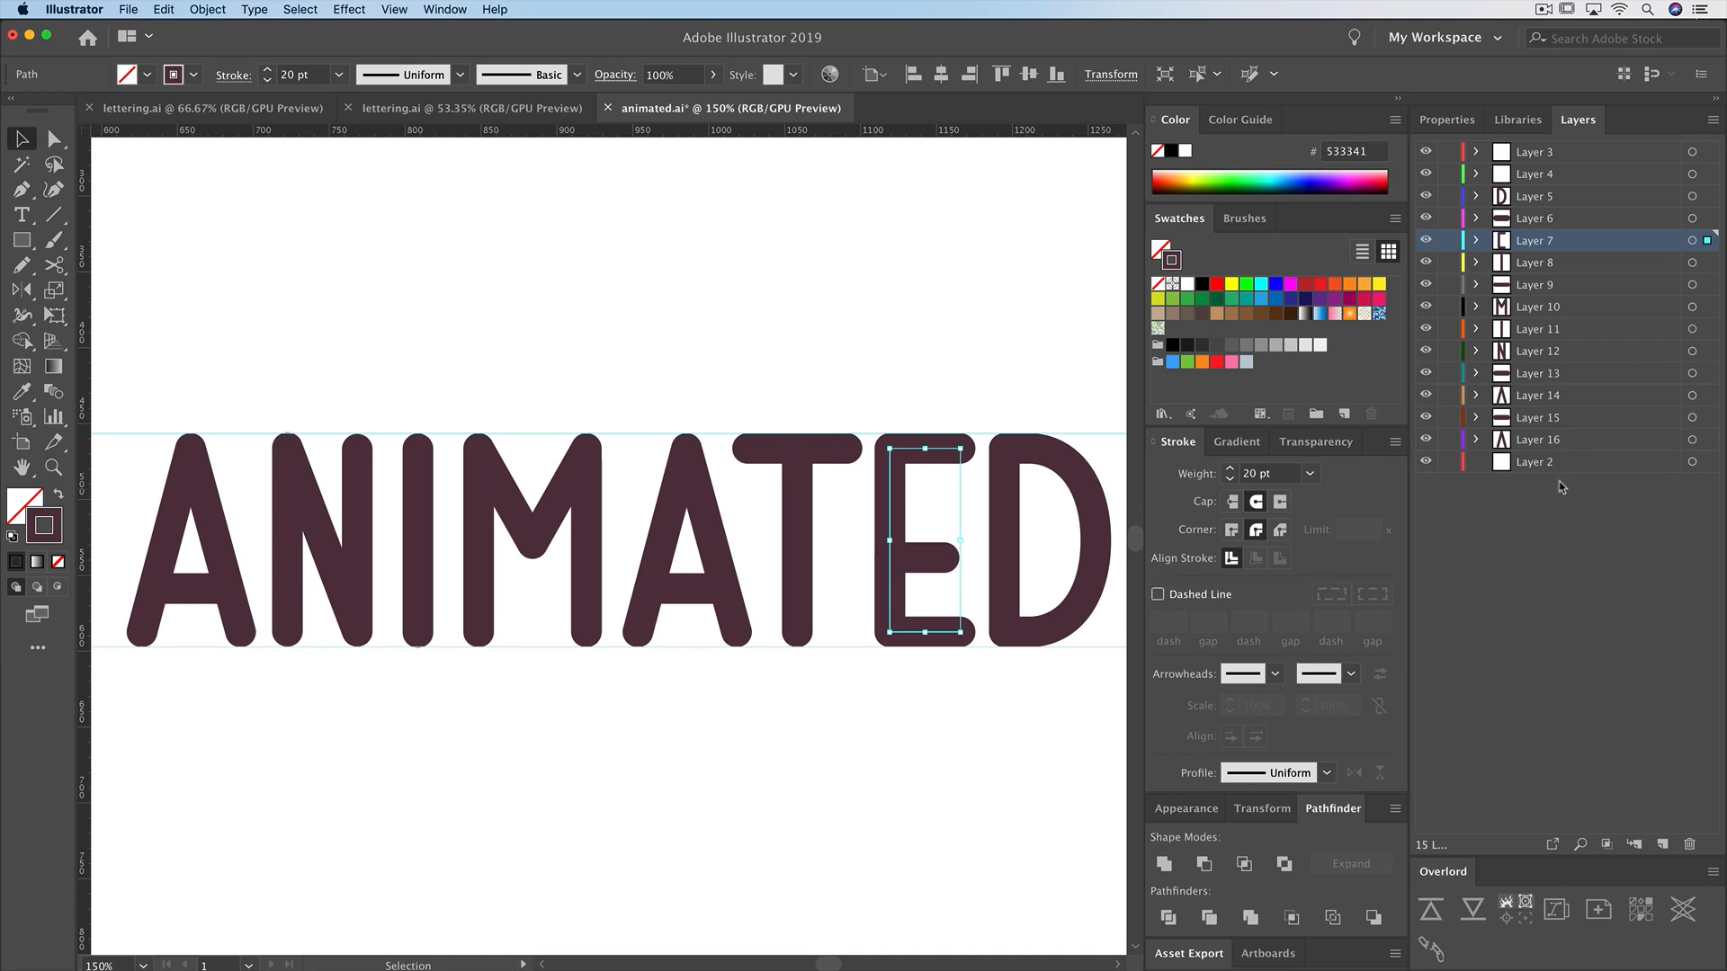
- Check Layer 2 for remaining artwork and delete the empty layer
{"action": "left_click", "coordinate": [1532, 468]}
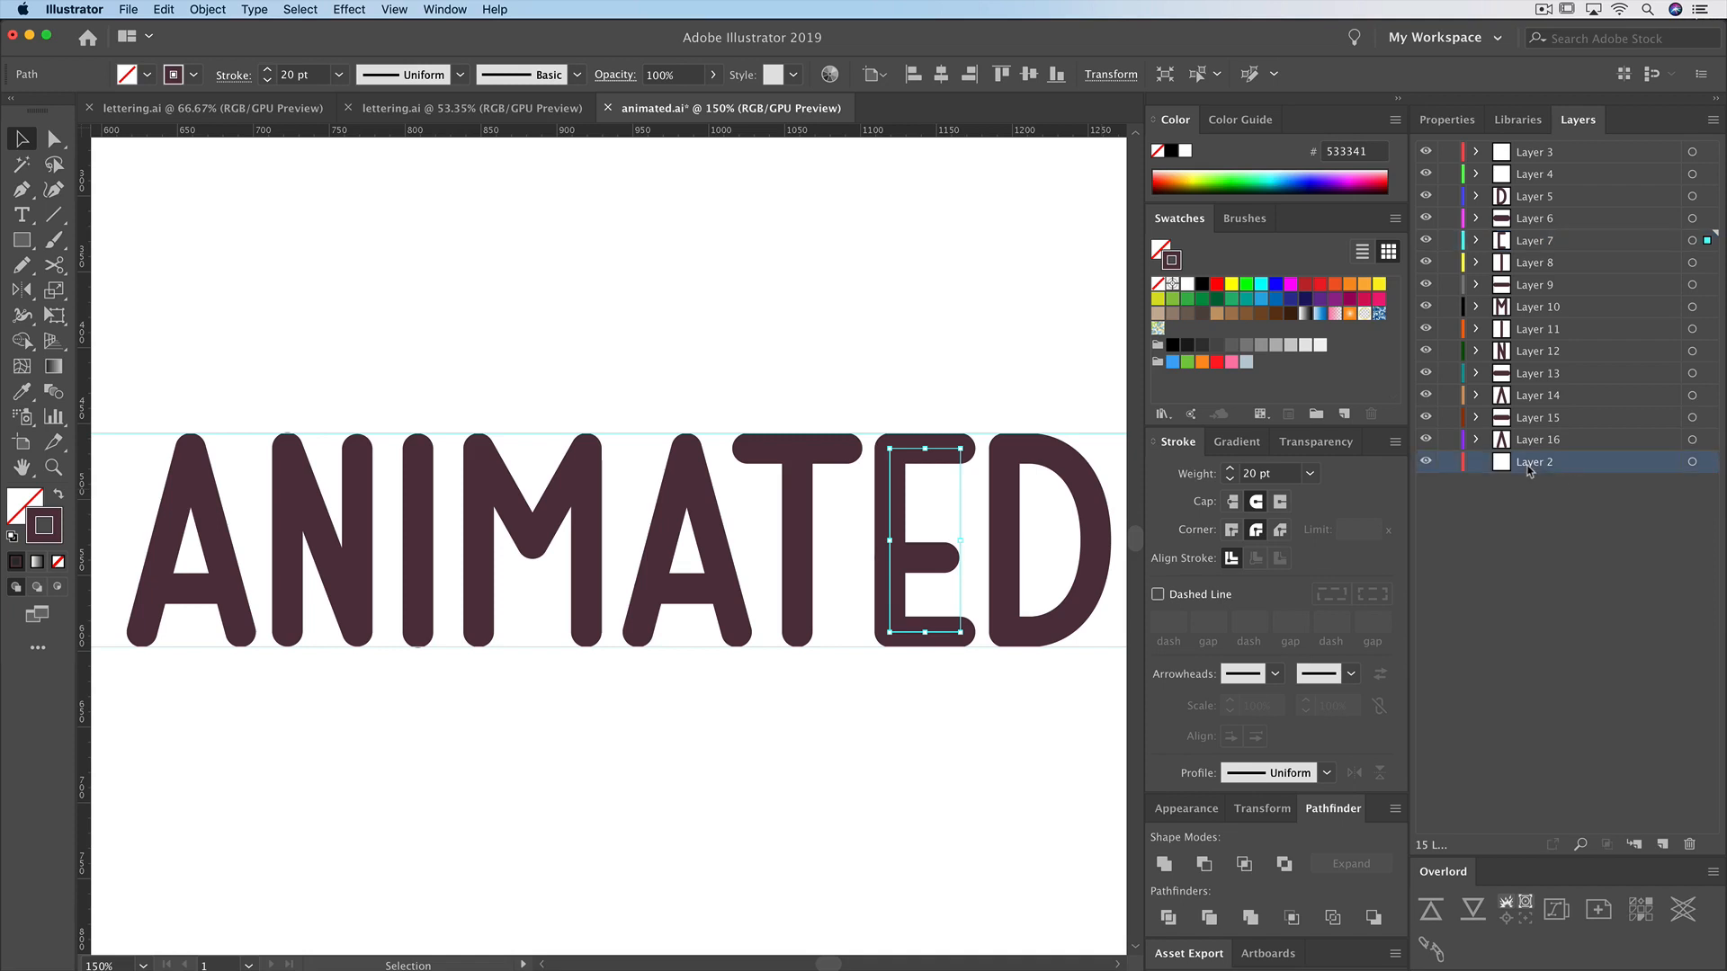
{"action": "left_click", "coordinate": [1709, 466]}
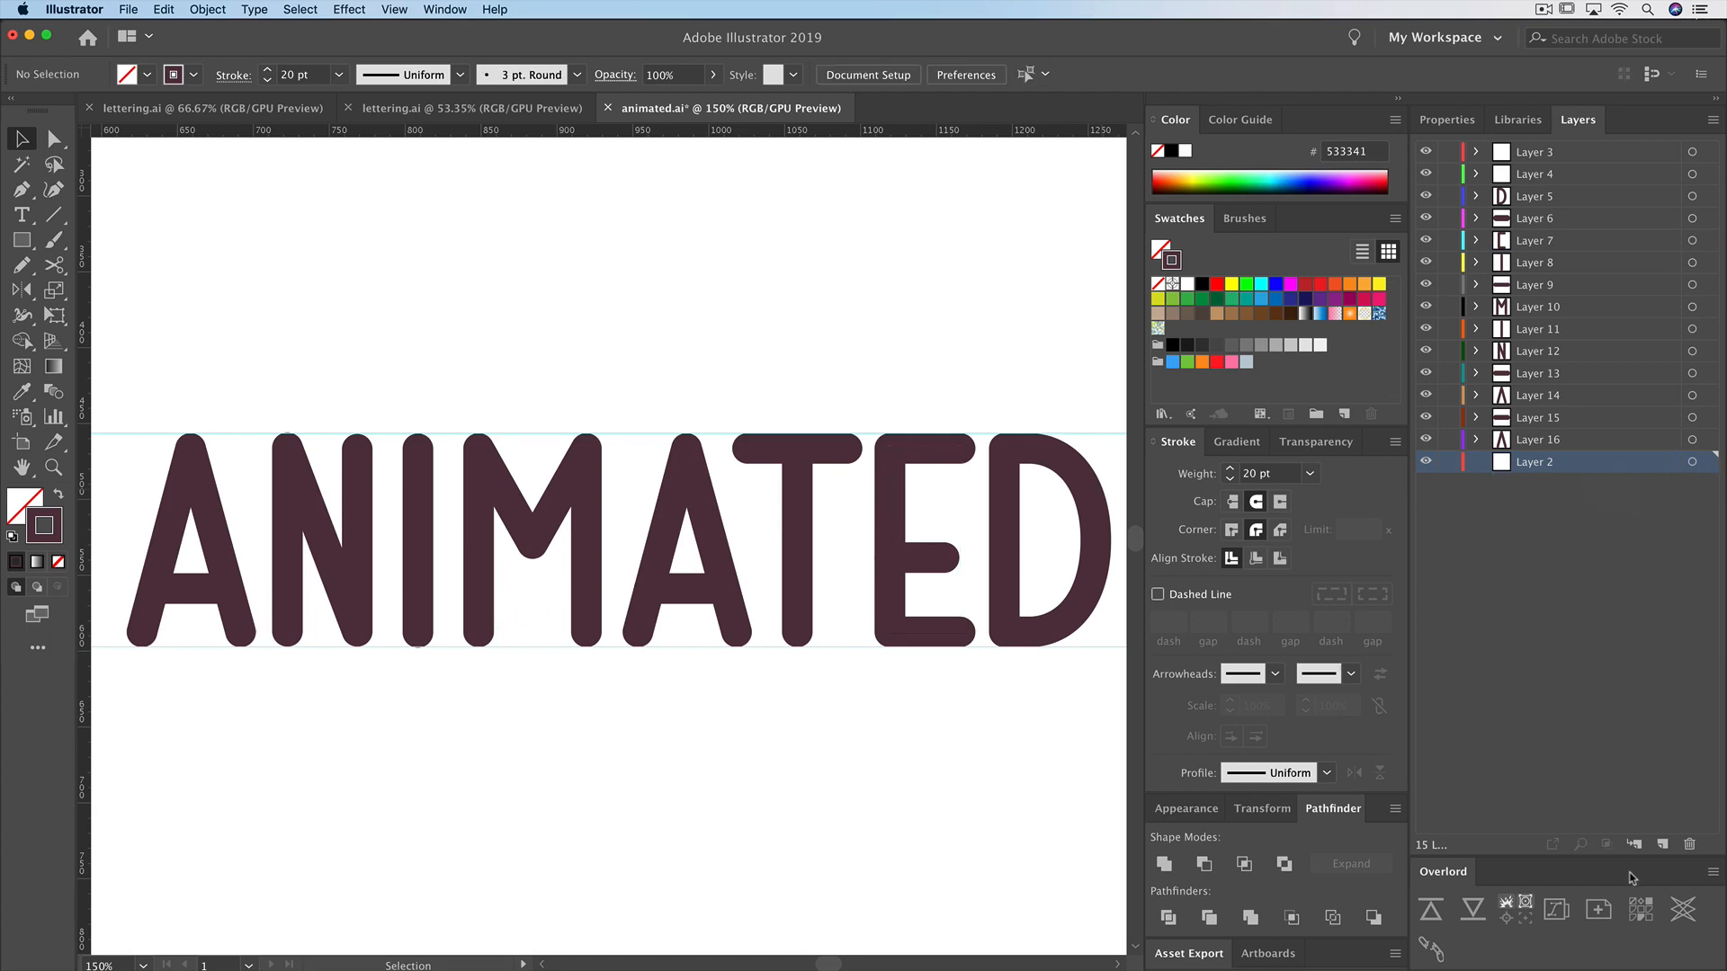
{"action": "left_click", "coordinate": [1689, 845]}
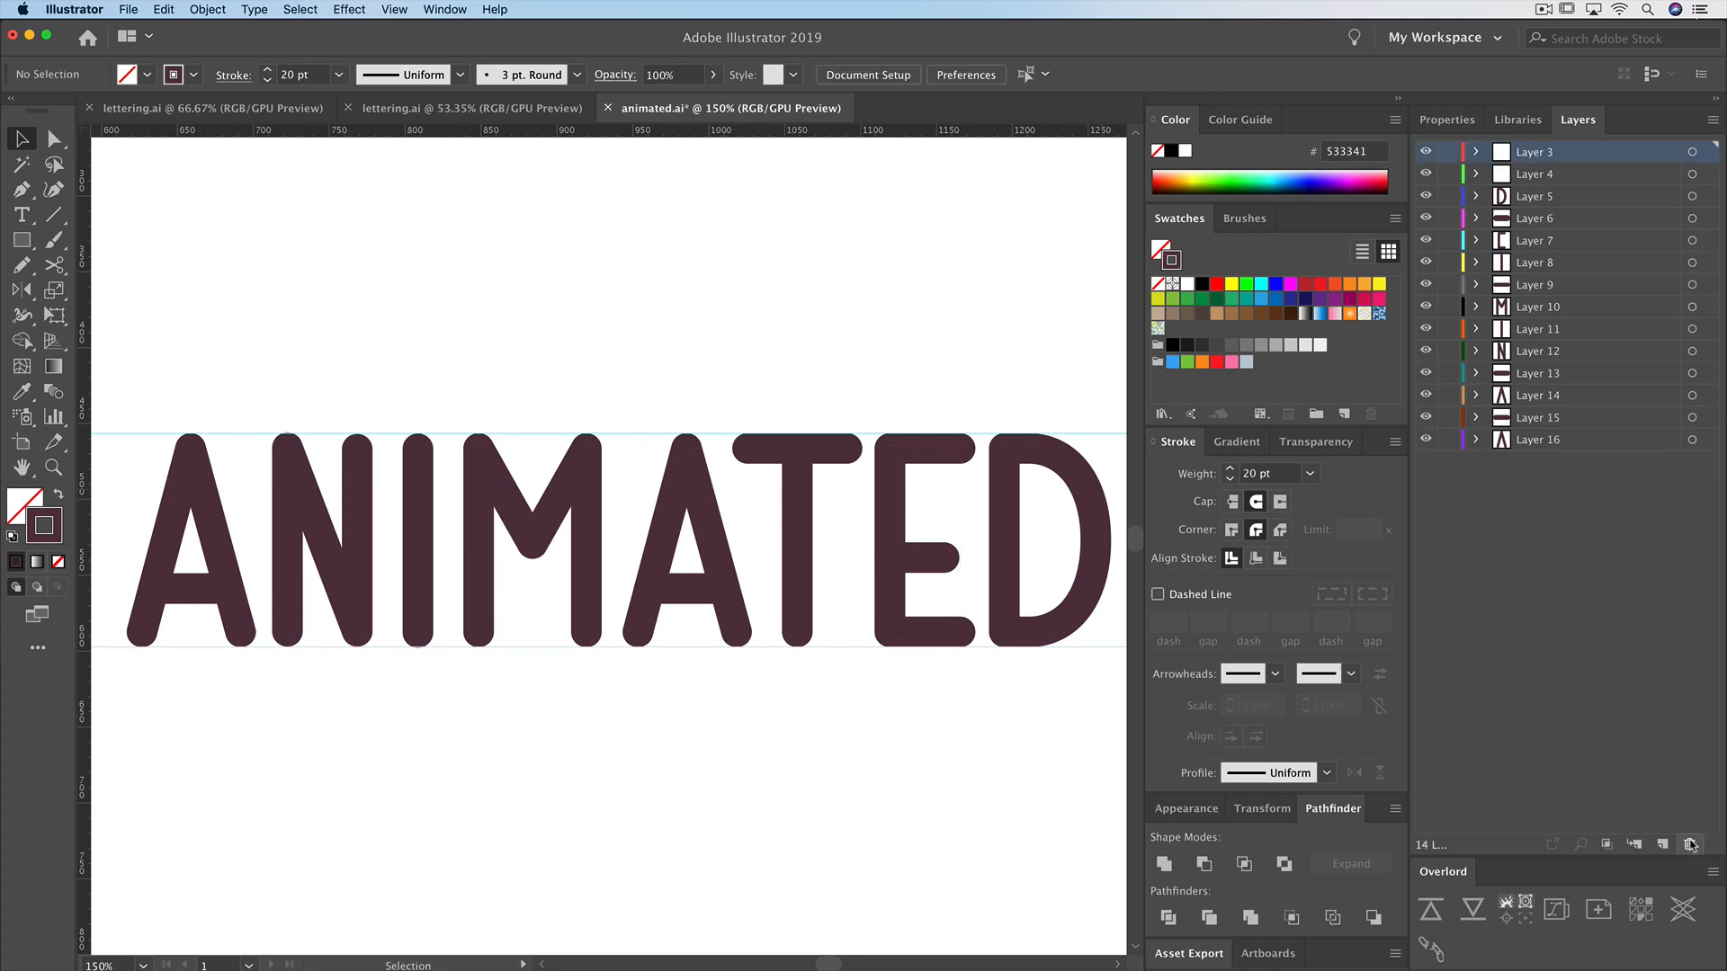
- Examine which letter stroke each layer from Layer 16 up to Layer 11 holds, and deselect everything
{"action": "left_click", "coordinate": [1705, 443]}
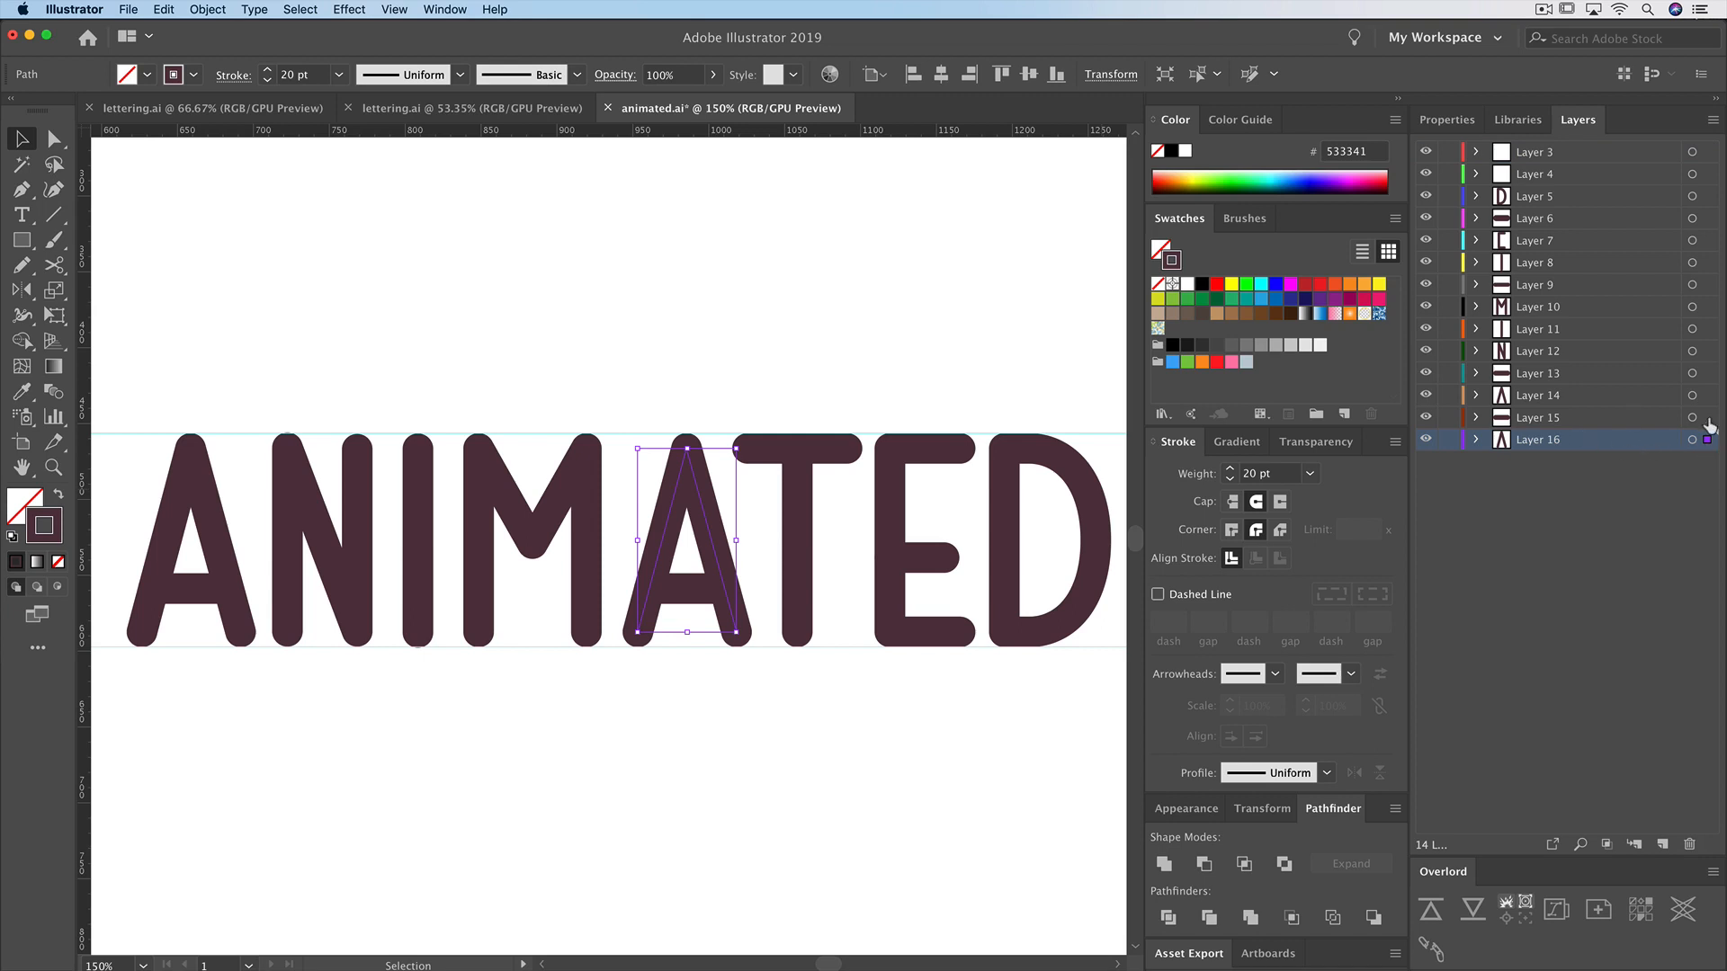
{"action": "left_click", "coordinate": [1707, 418]}
{"action": "left_click", "coordinate": [1708, 396]}
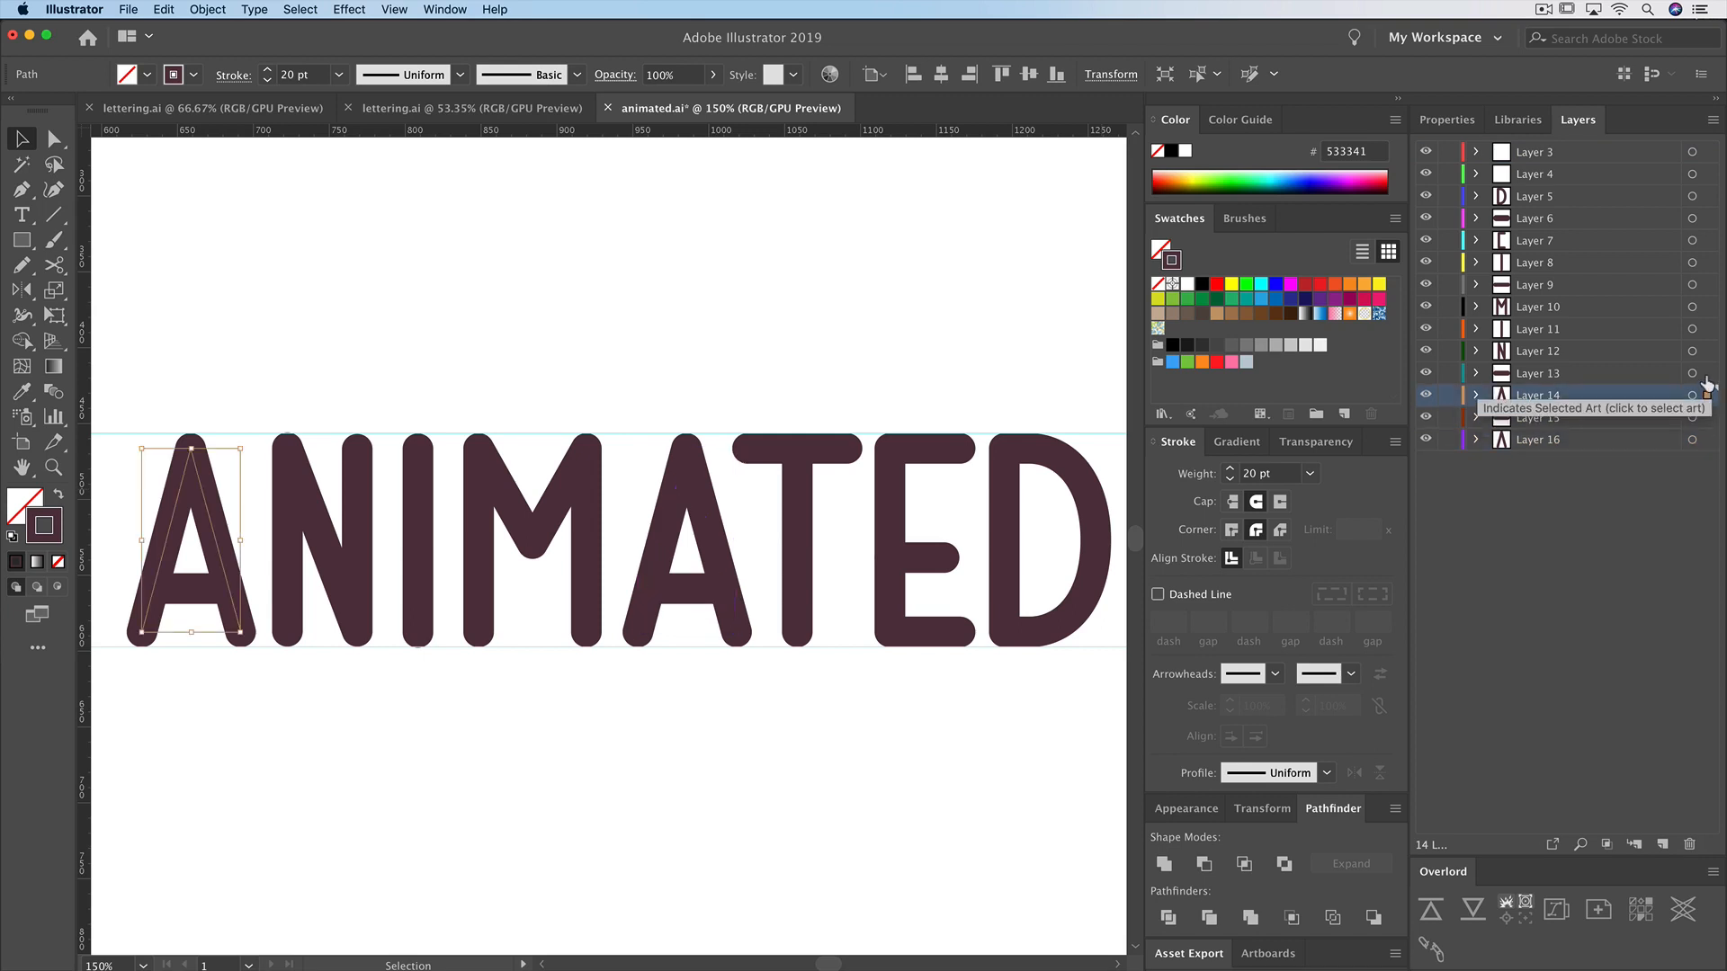
{"action": "left_click", "coordinate": [1707, 373]}
{"action": "left_click", "coordinate": [1706, 350]}
{"action": "left_click", "coordinate": [1706, 330]}
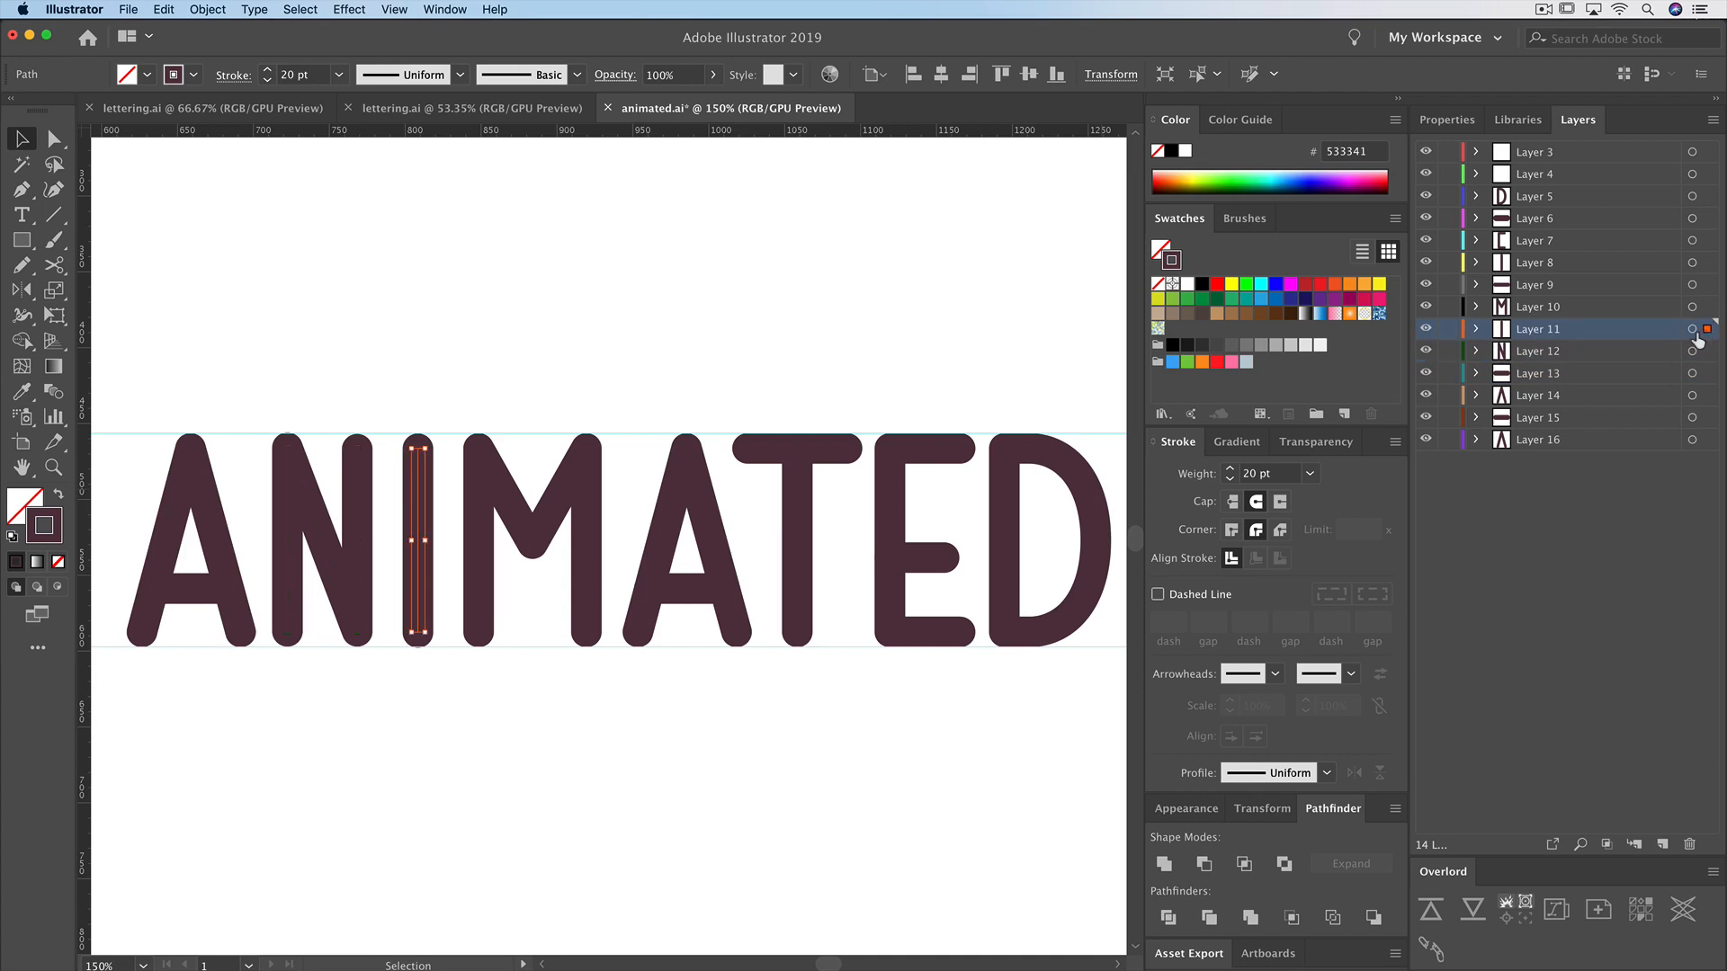
{"action": "key", "text": "super+shift+a"}
- Delete Layer 3 and Layer 4 together with the guides they contain
{"action": "left_click", "coordinate": [1555, 173]}
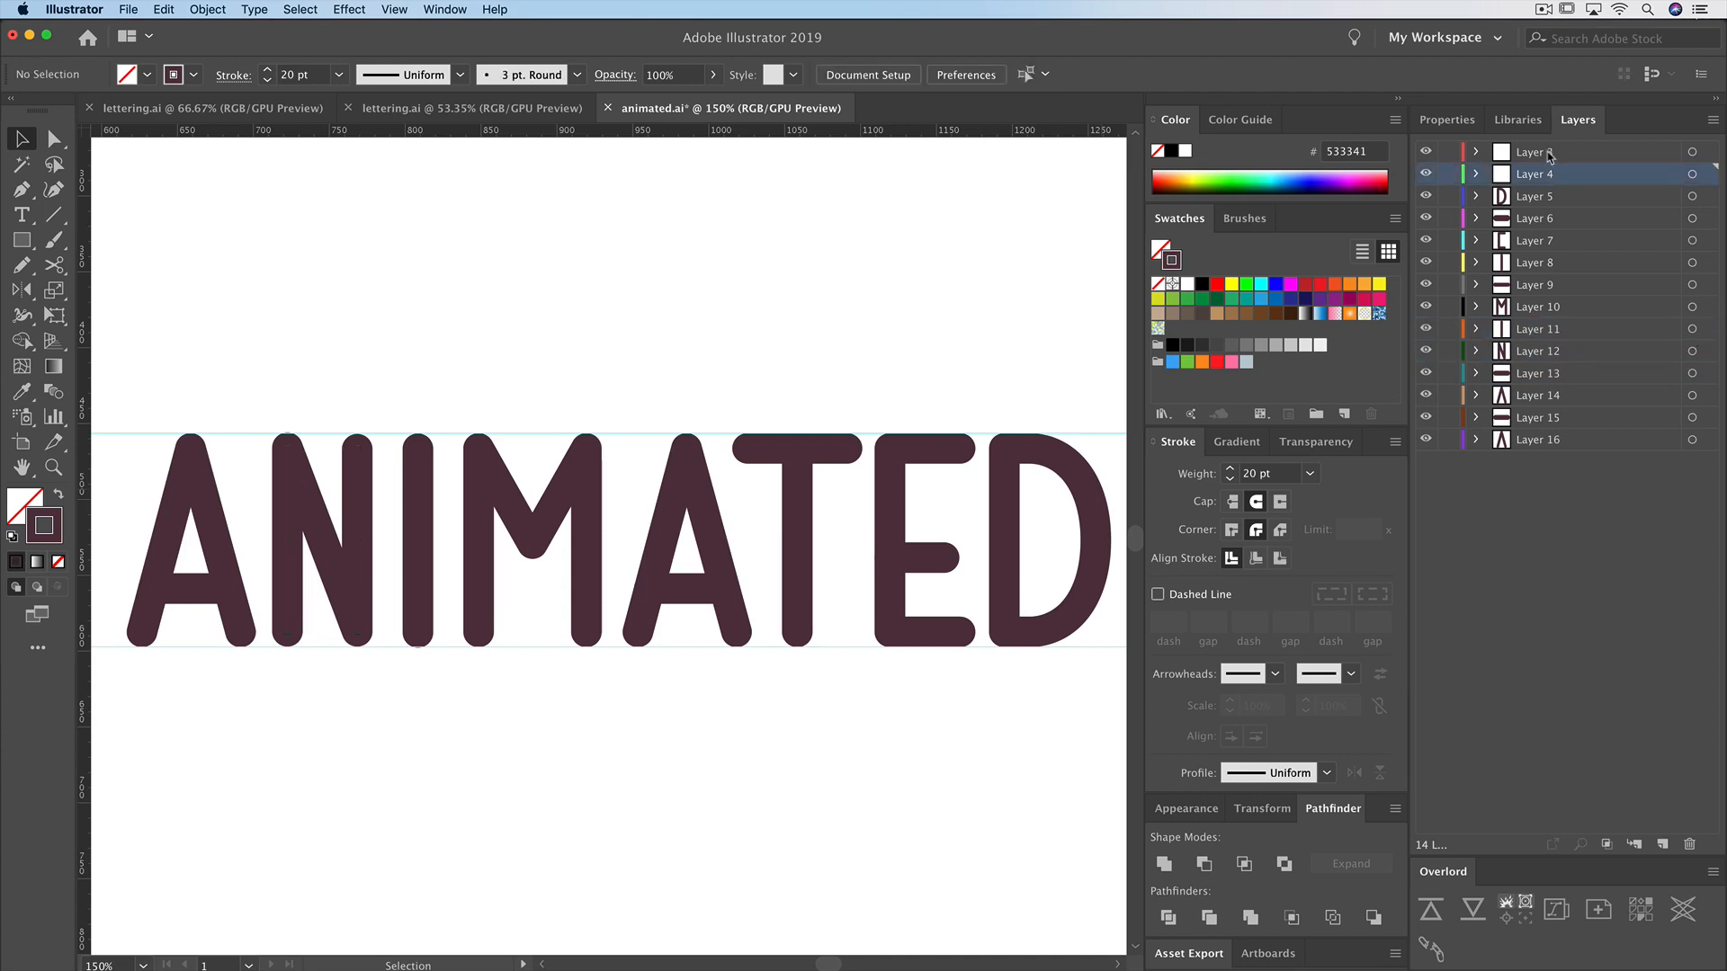
{"action": "left_click", "coordinate": [1549, 155]}
{"action": "left_click", "coordinate": [1550, 176]}
{"action": "left_click", "coordinate": [1549, 157], "text": "shift"}
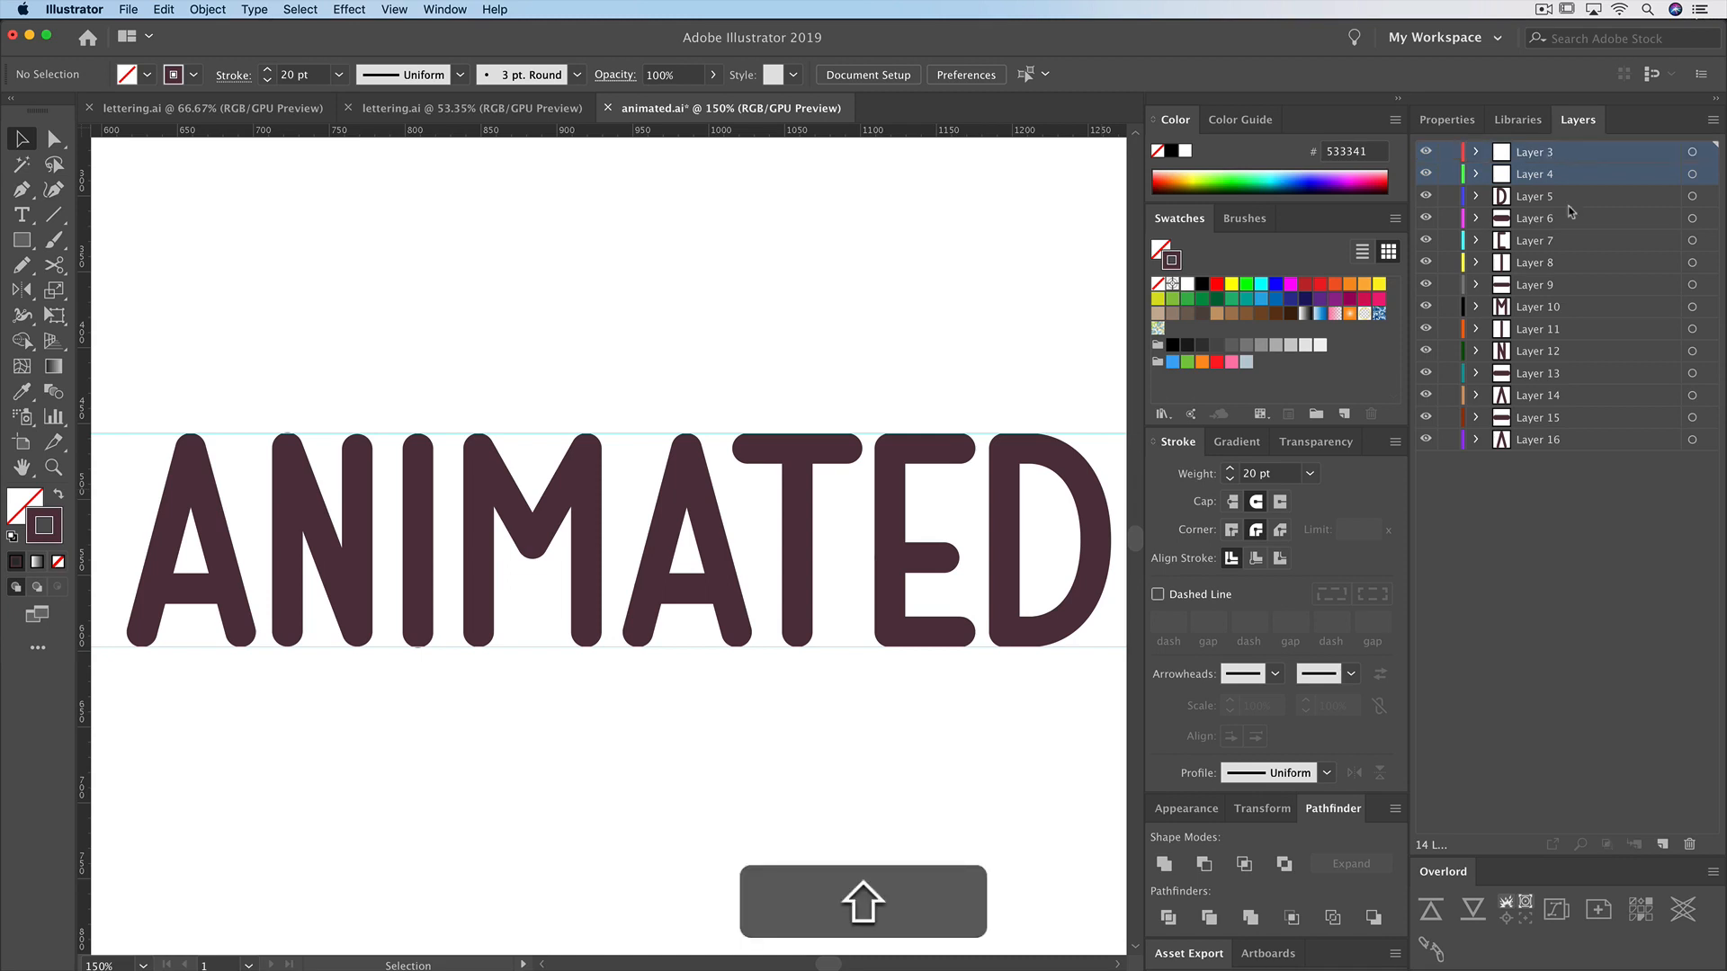
{"action": "left_click", "coordinate": [1690, 843]}
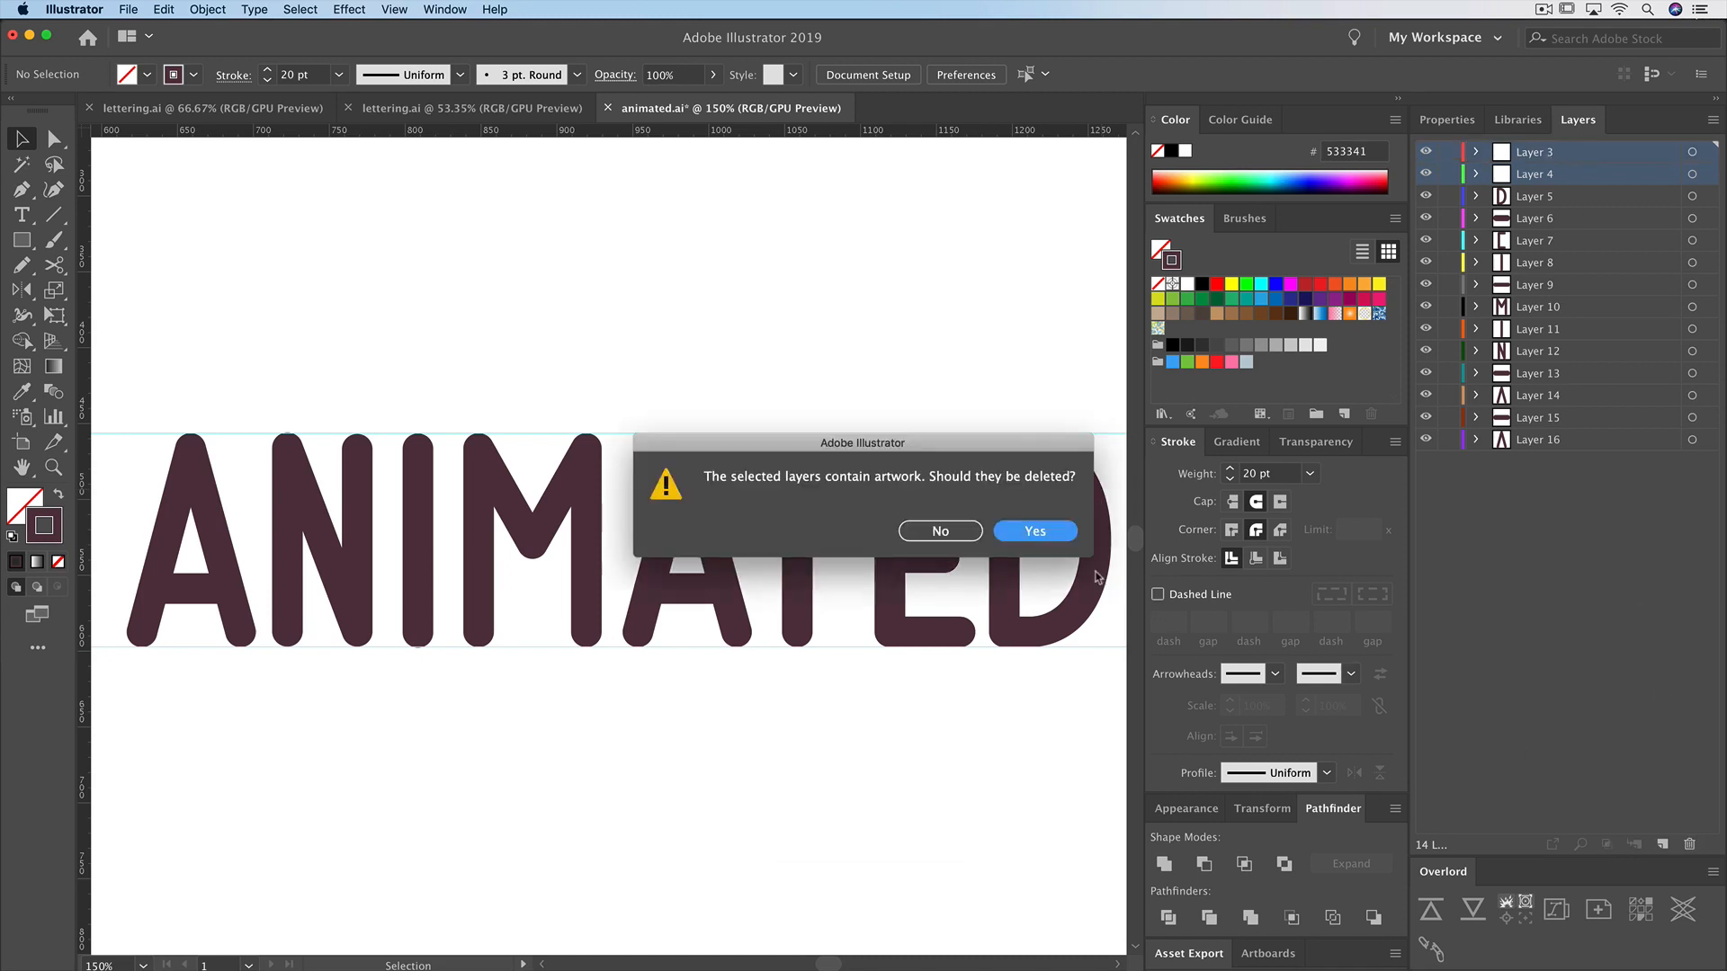
{"action": "left_click", "coordinate": [1067, 534]}
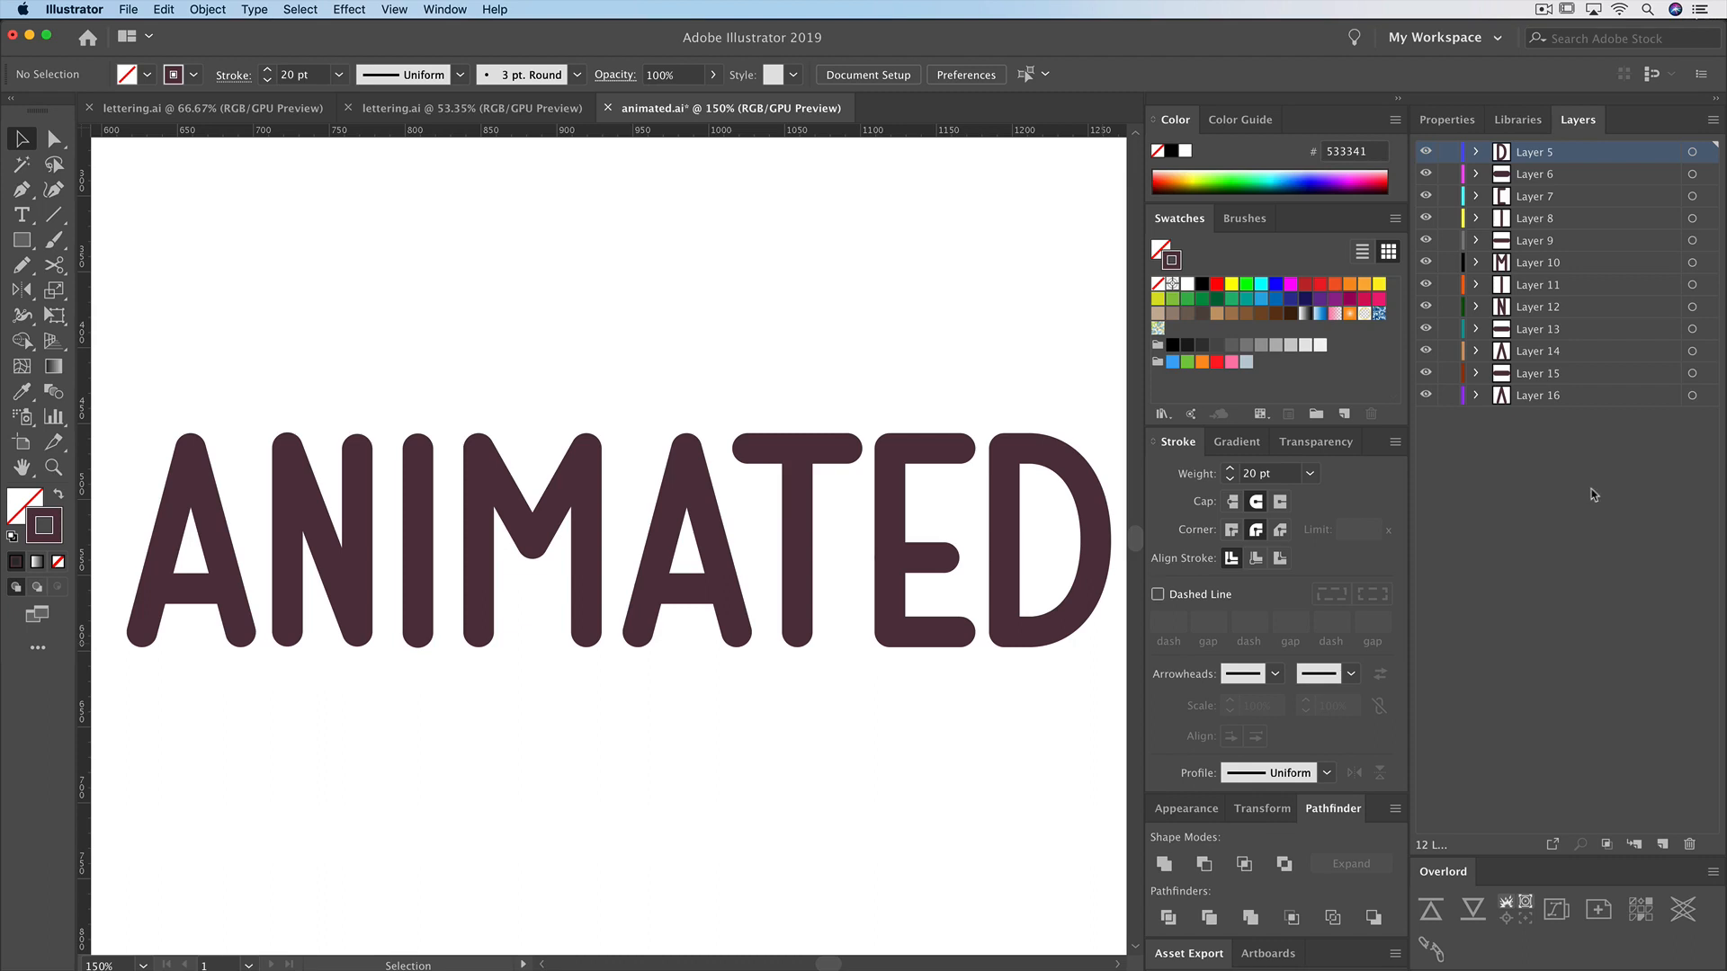
- Move Layer 14 and Layer 13, which hold the first A's strokes, to the end of the layer stack with Layer 14 lowest
{"action": "left_click", "coordinate": [221, 544]}
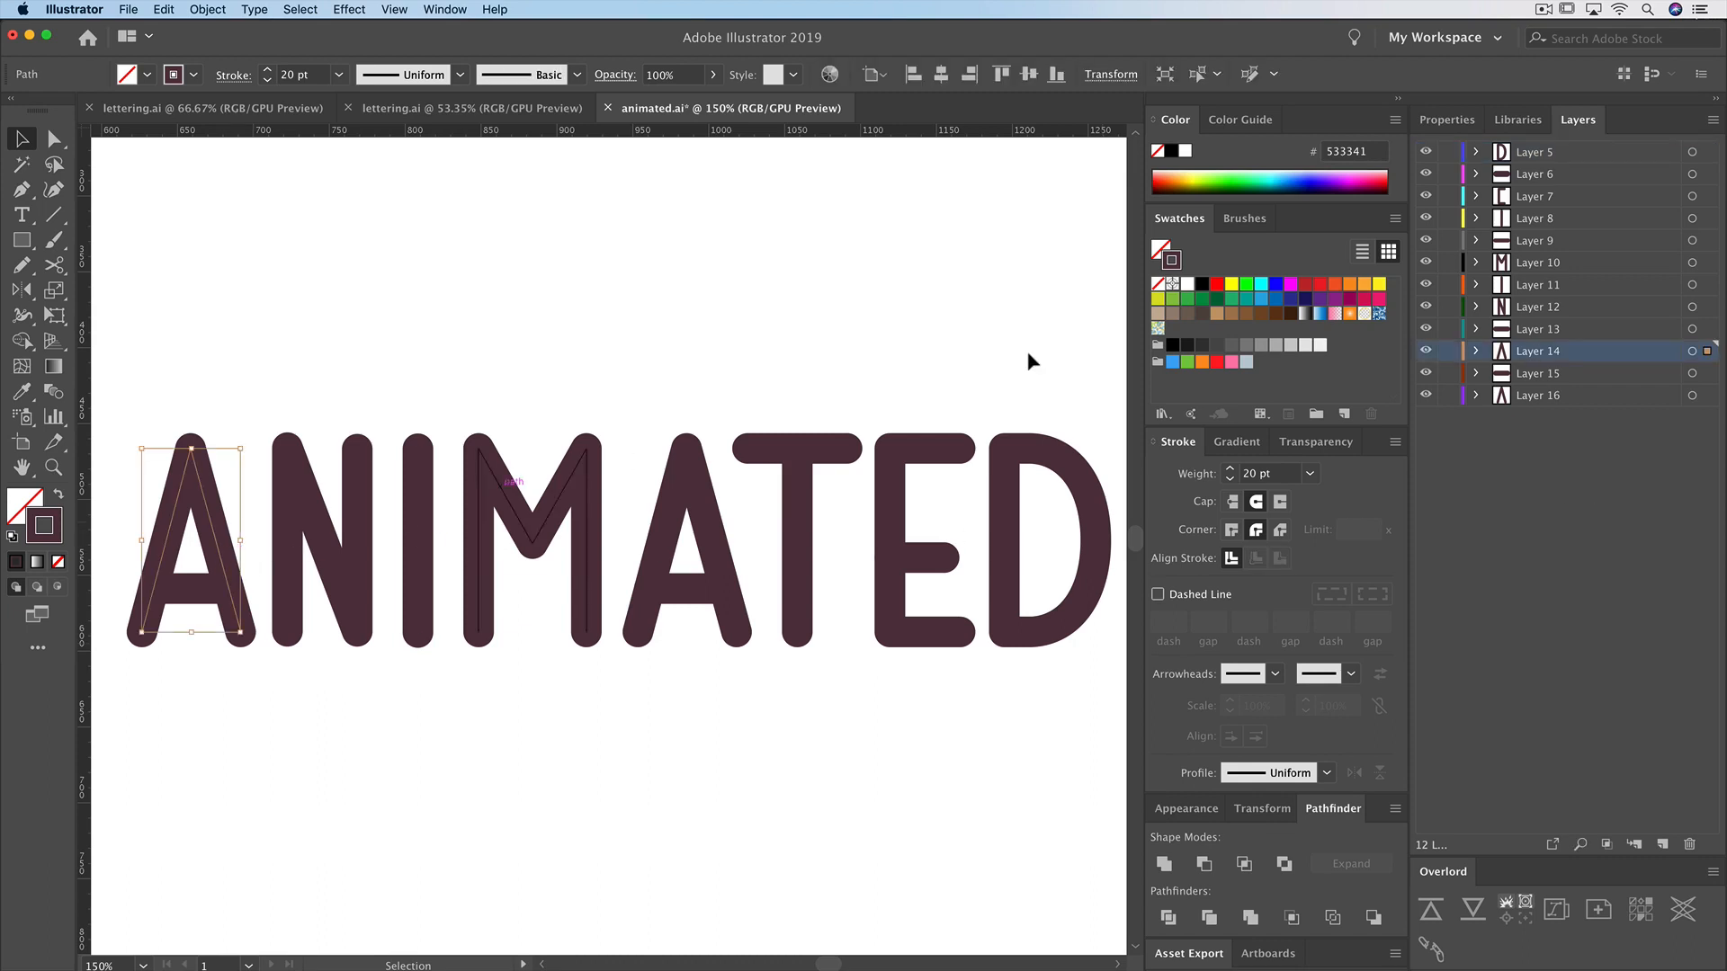
{"action": "left_click_drag", "start_coordinate": [1553, 343], "coordinate": [1543, 423]}
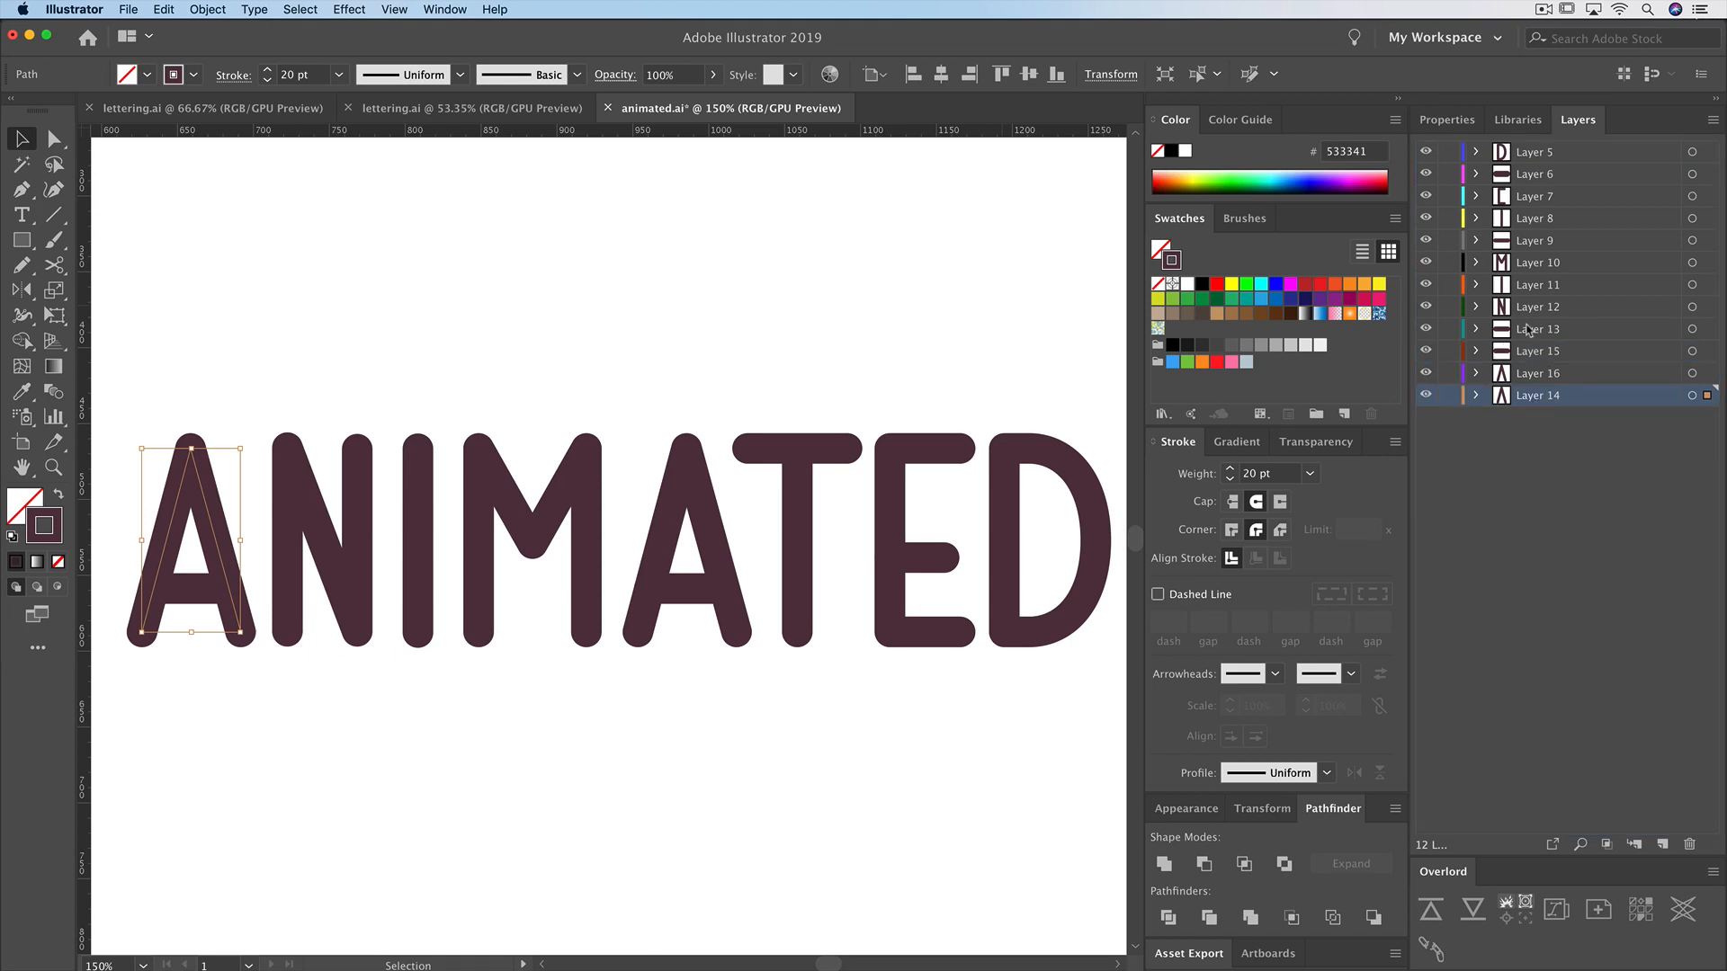
{"action": "left_click", "coordinate": [1529, 331]}
{"action": "left_click", "coordinate": [1684, 331]}
{"action": "left_click_drag", "start_coordinate": [1546, 338], "coordinate": [1538, 399]}
- Rename Layer 14 as "A" and Layer 13 as "A cross bar"
{"action": "double_click", "coordinate": [1538, 397]}
{"action": "type", "text": "A"}
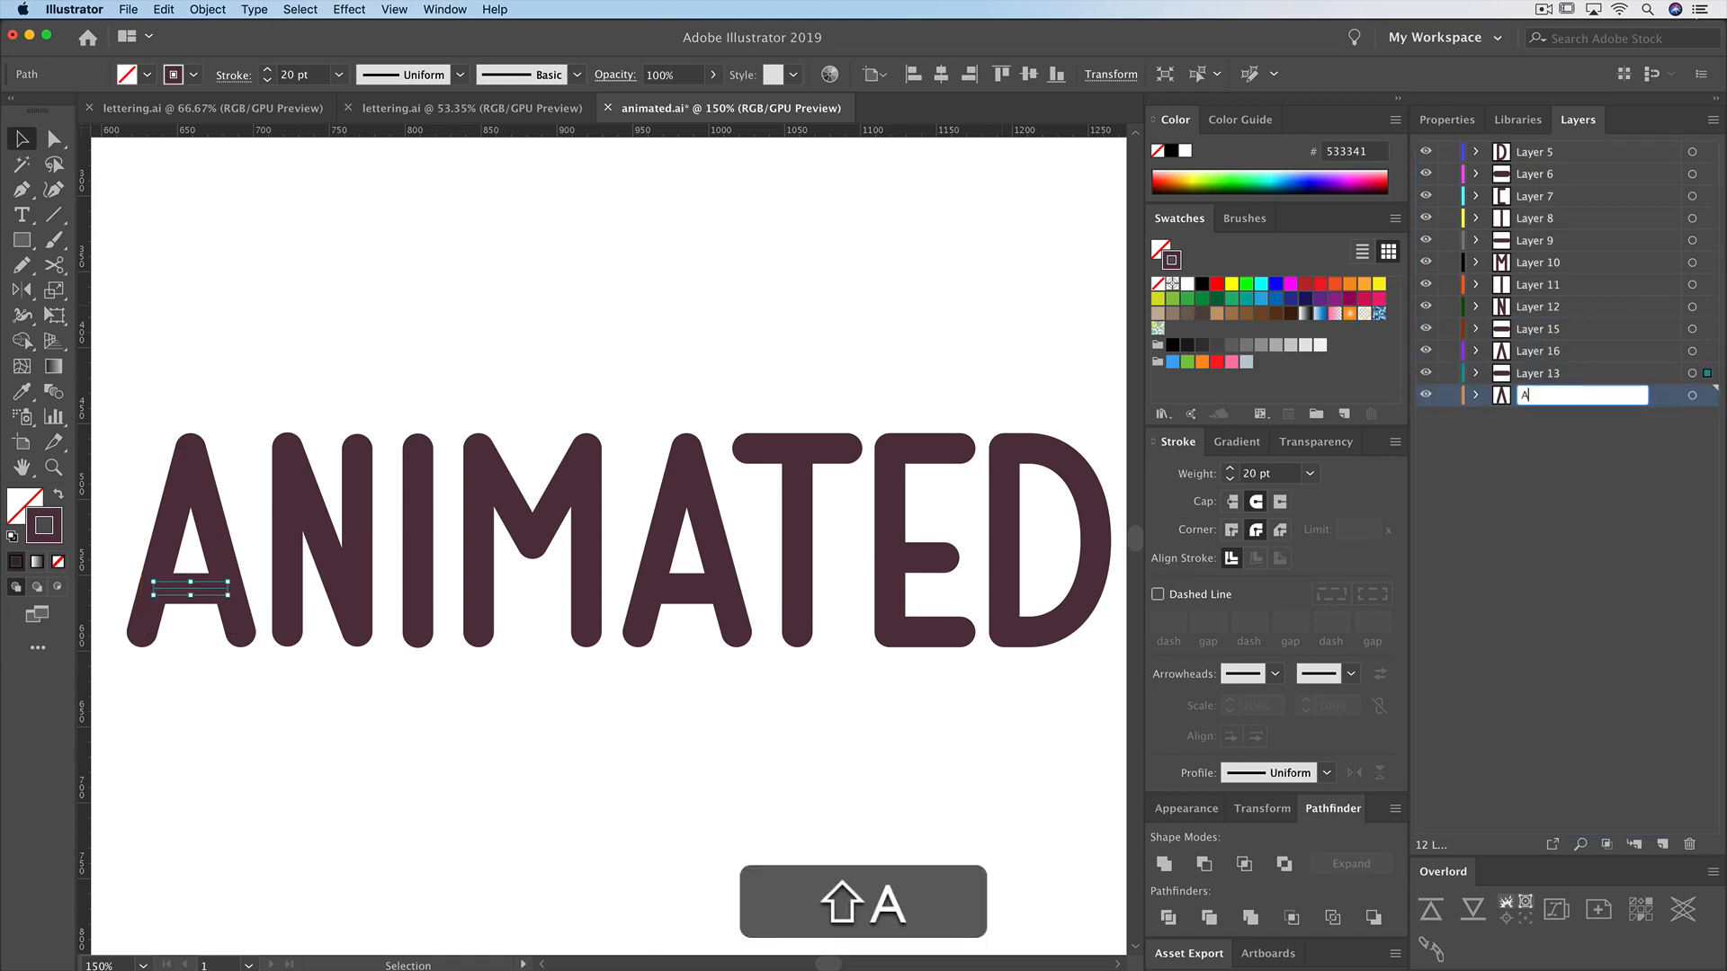
{"action": "double_click", "coordinate": [1534, 372]}
{"action": "type", "text": "A"}
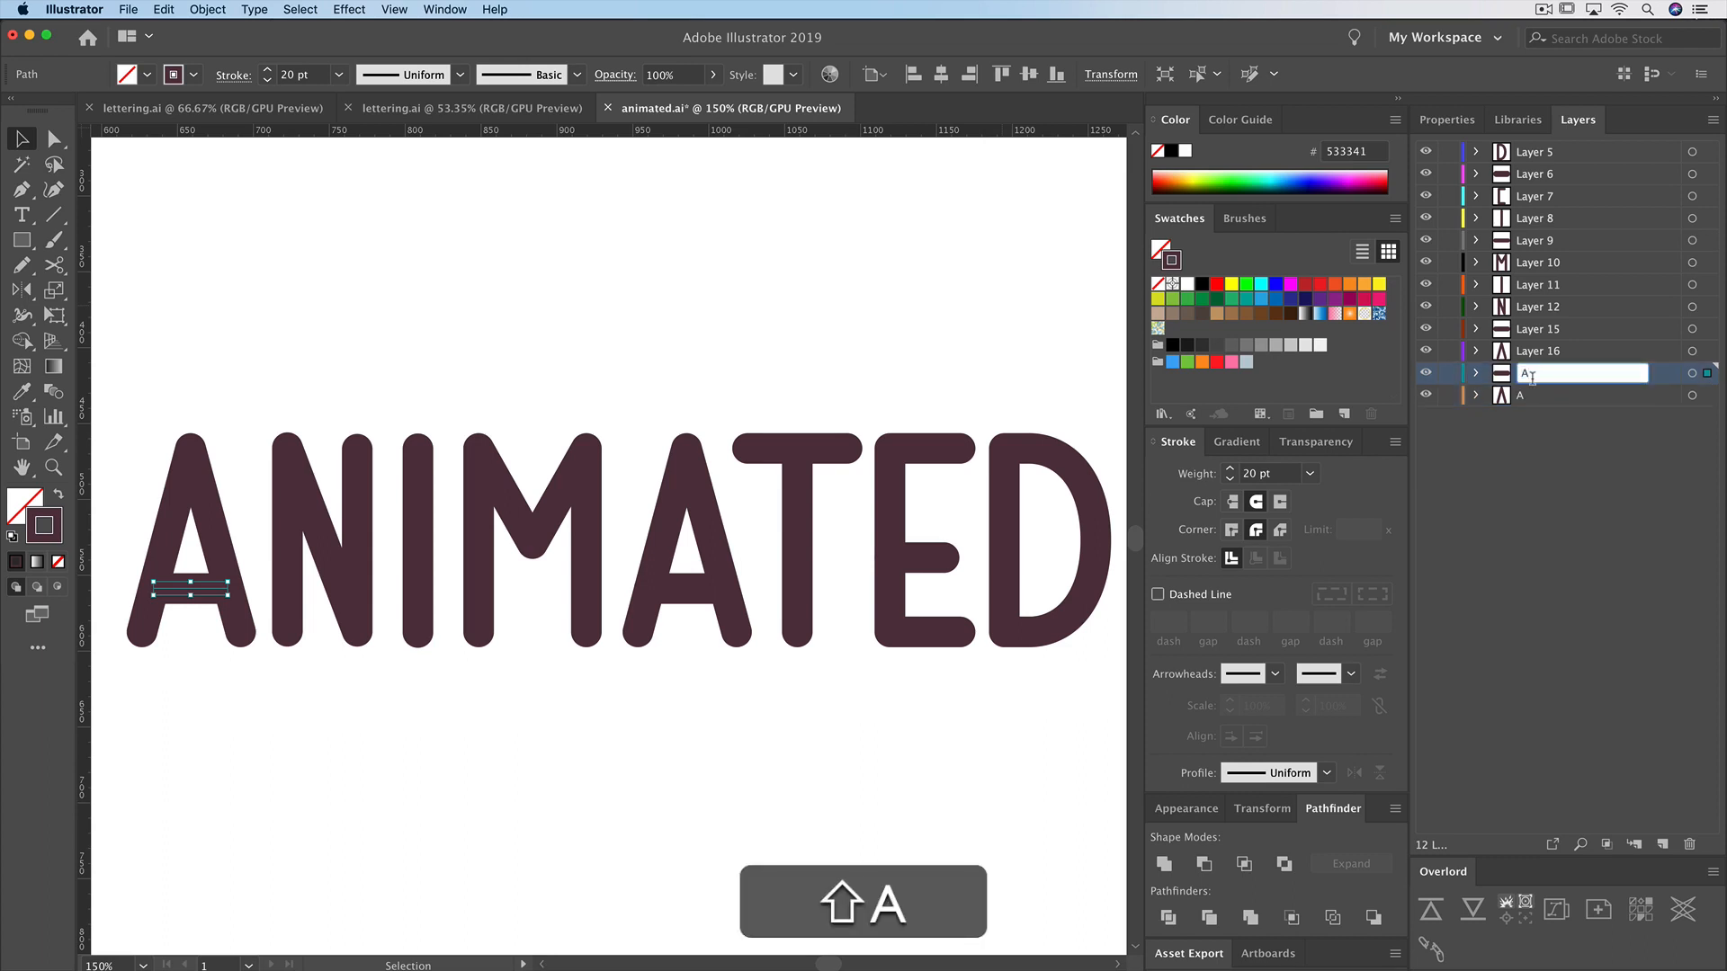
{"action": "type", "text": " cross bar"}
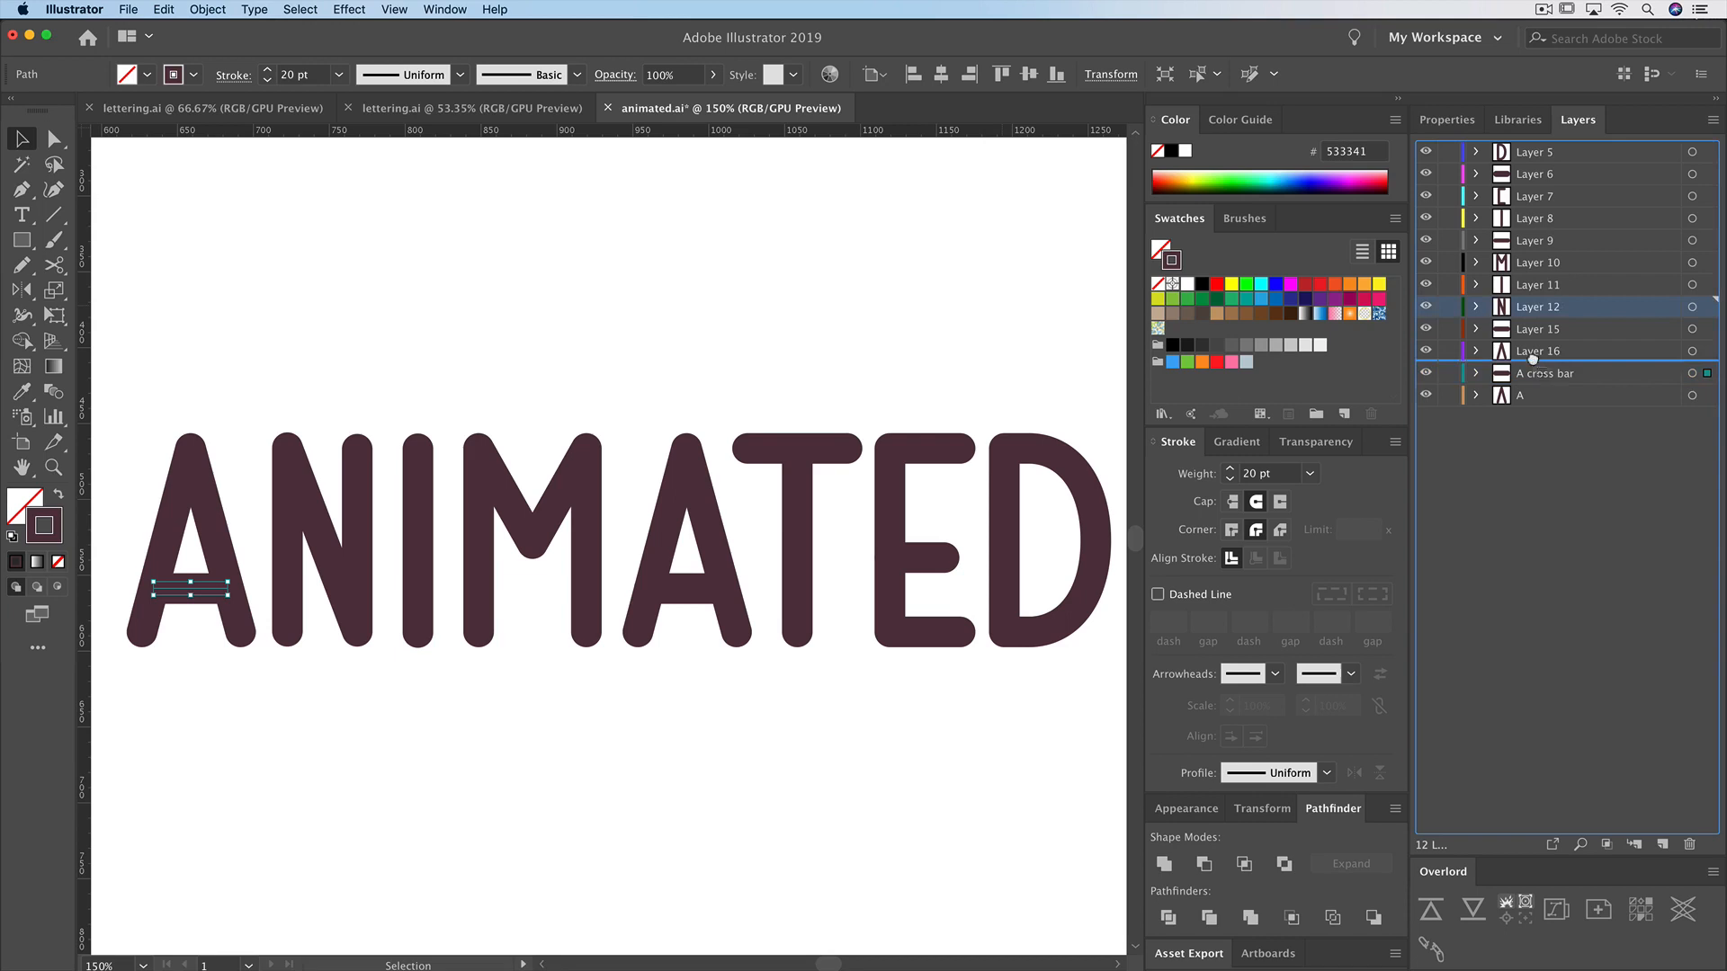
{"action": "key", "text": "Return"}
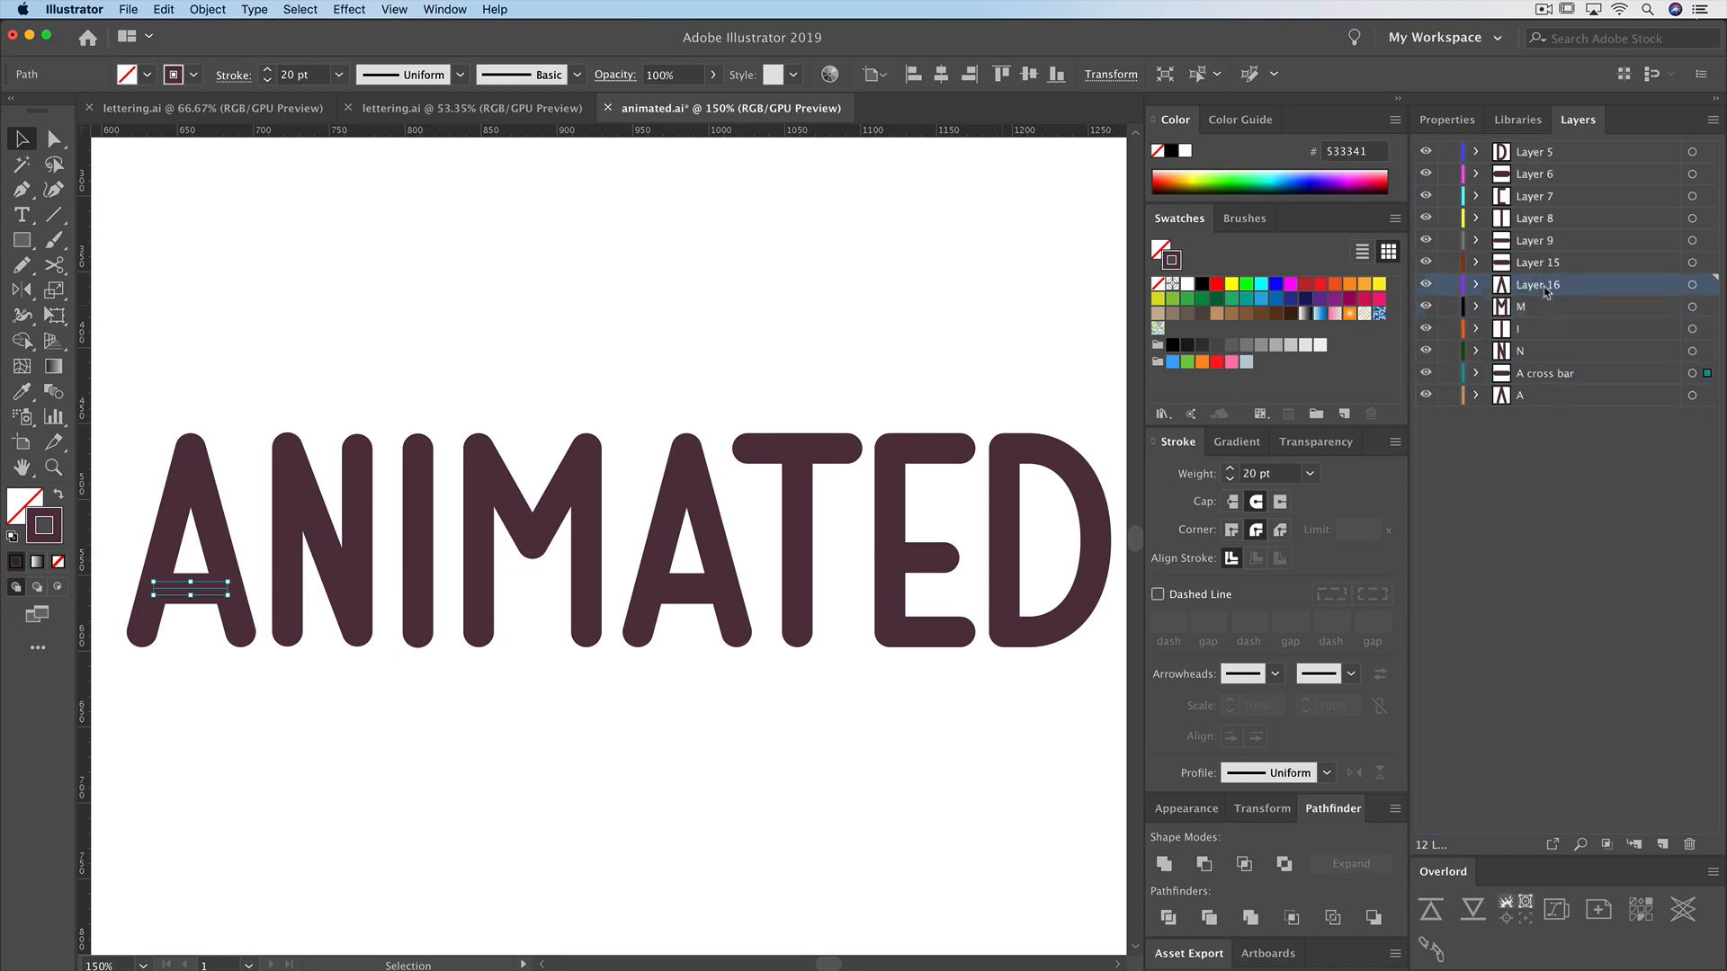
- Rename the second A's layer, Layer 16, as "A 2" and Layer 15 as "A2 cross bar"
{"action": "double_click", "coordinate": [1535, 284]}
{"action": "type", "text": "A "}
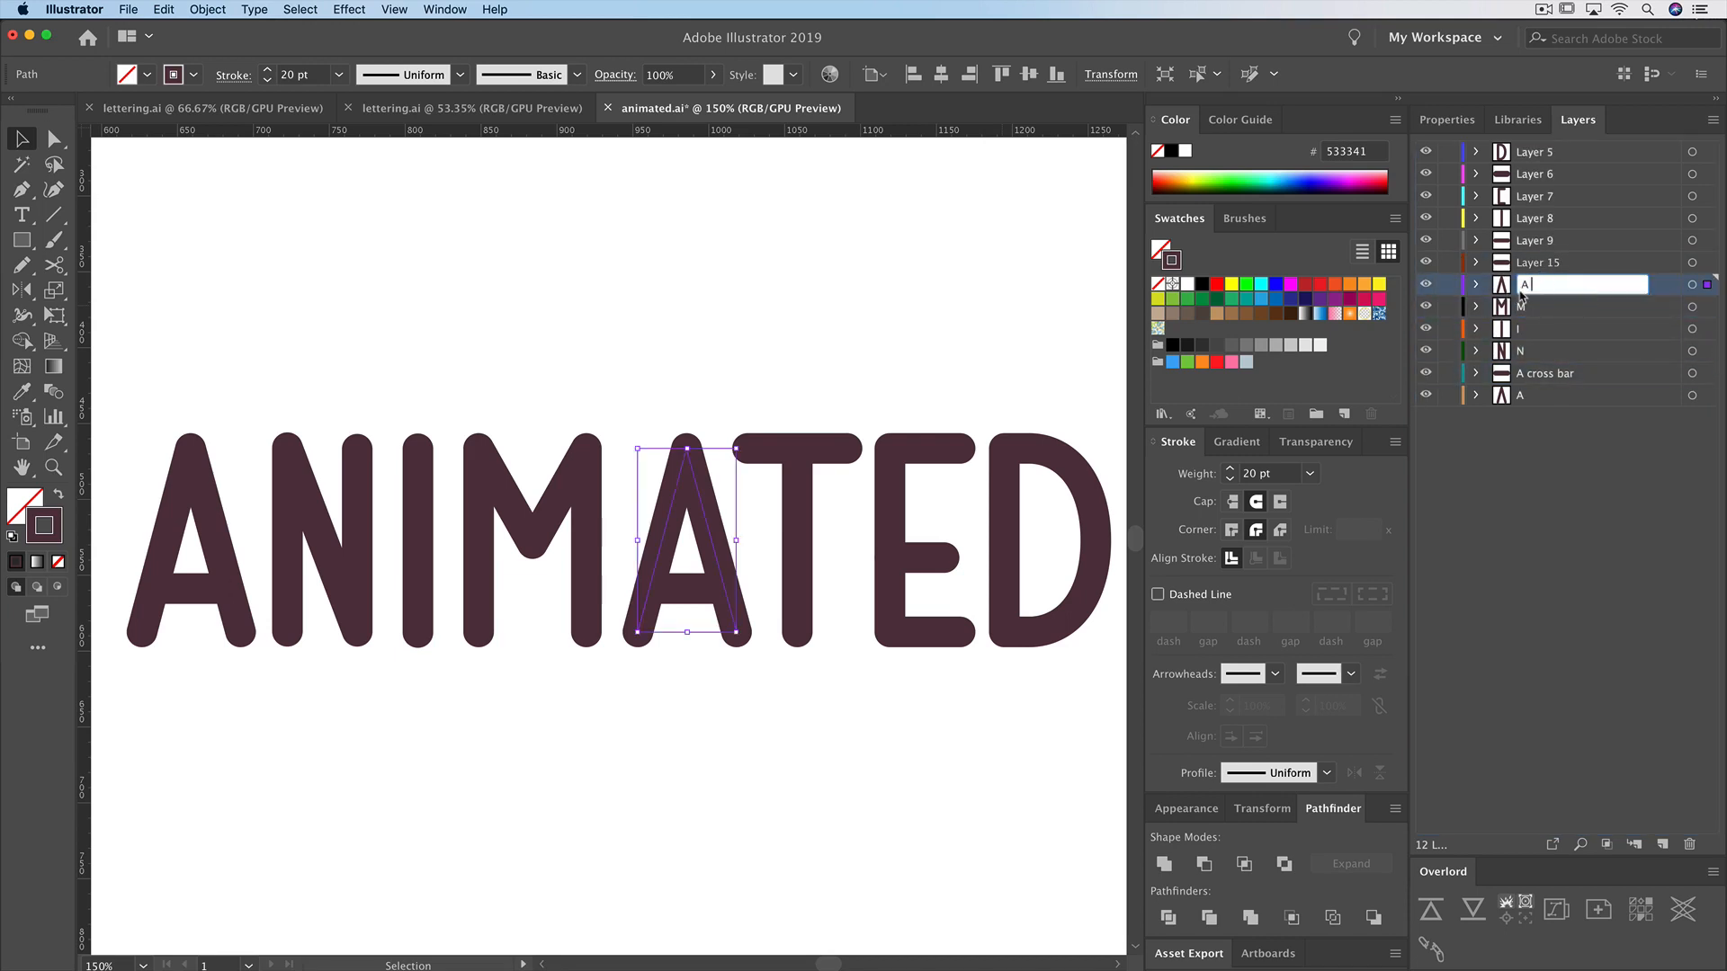
{"action": "type", "text": "2"}
{"action": "double_click", "coordinate": [1546, 263]}
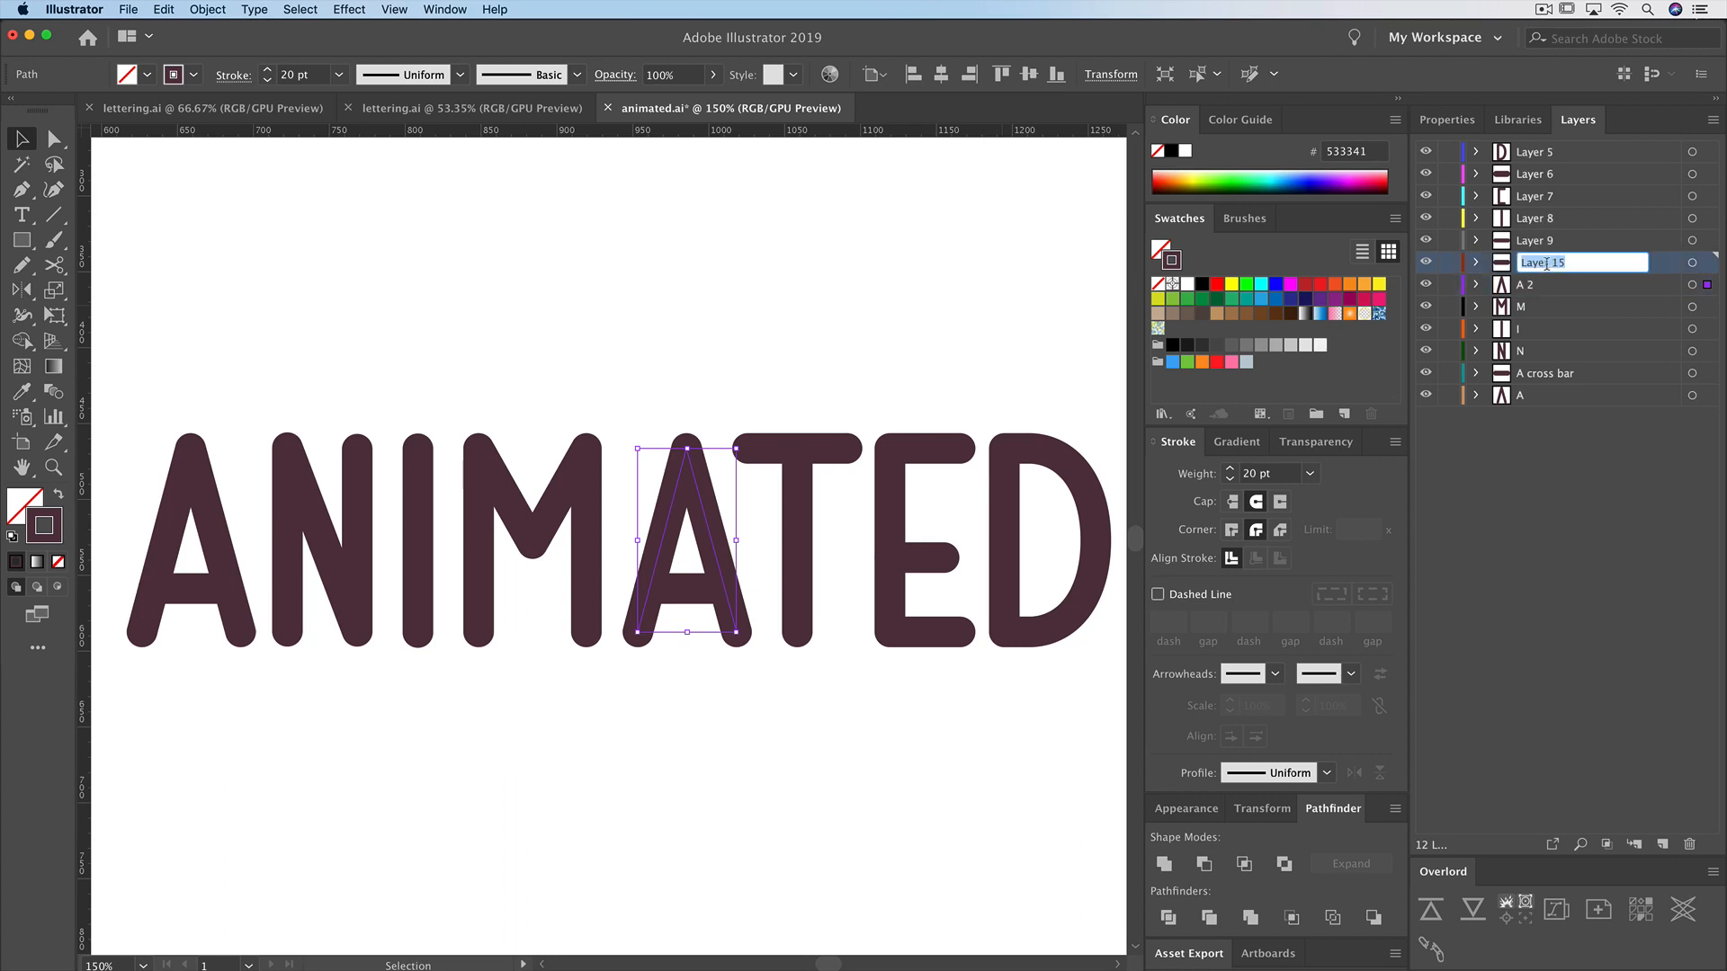
{"action": "type", "text": "A2 c"}
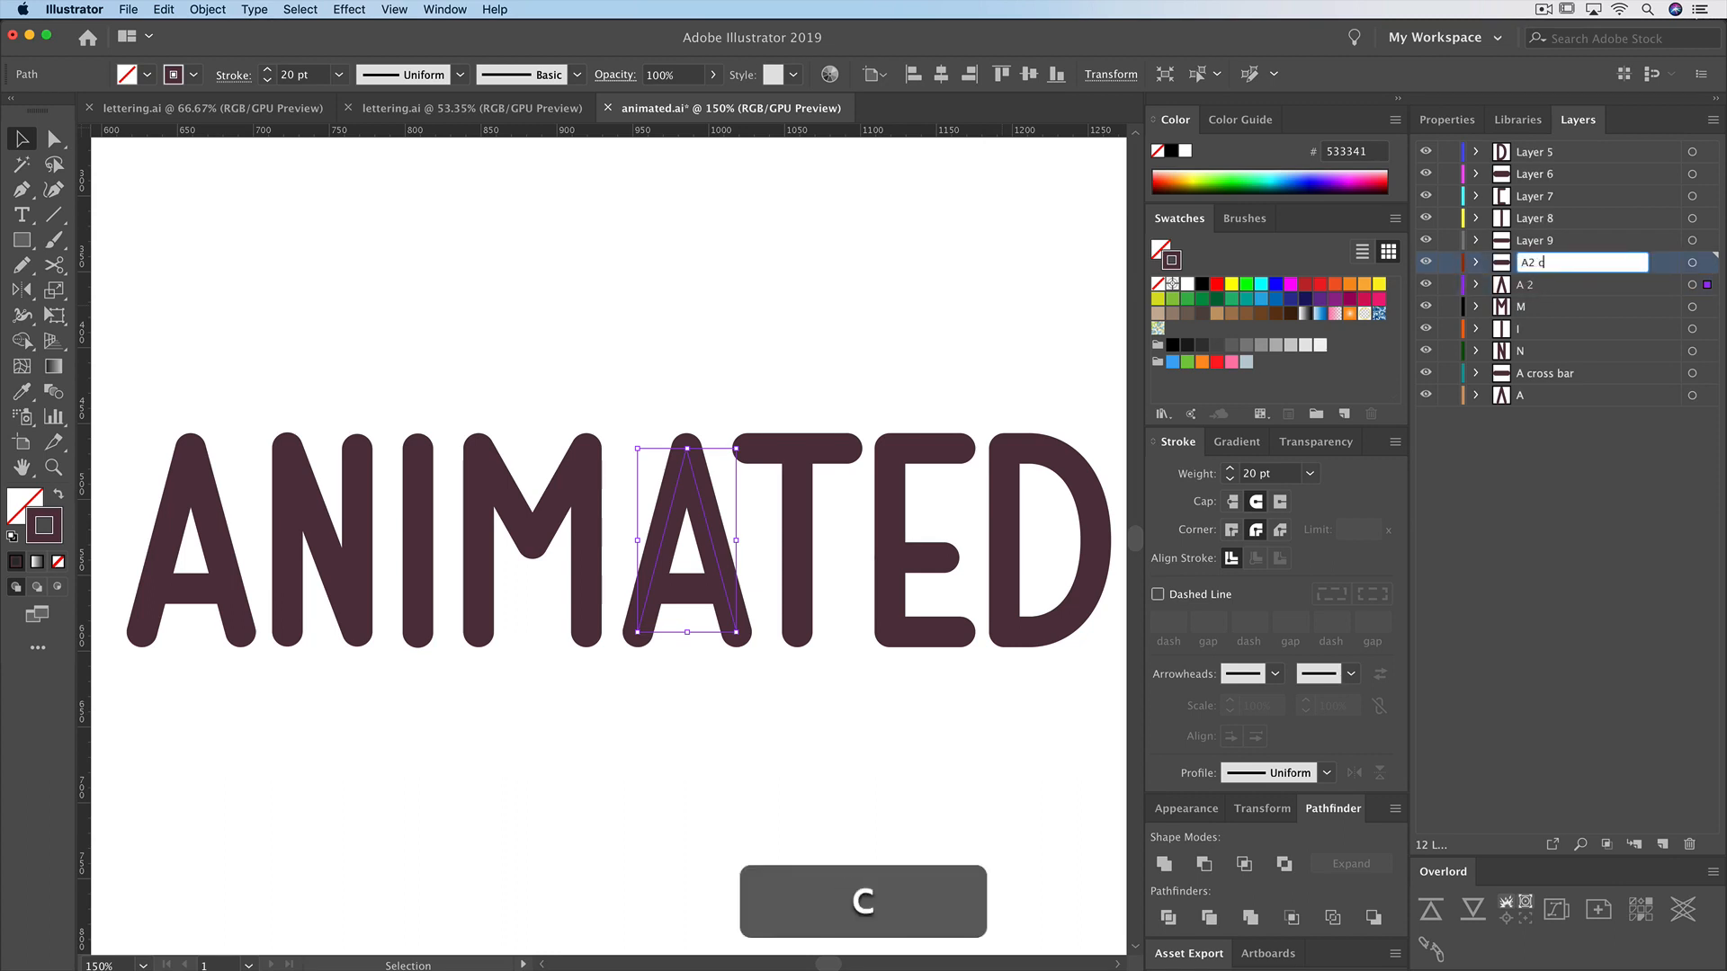
{"action": "type", "text": "ross bar"}
{"action": "key", "text": "Return"}
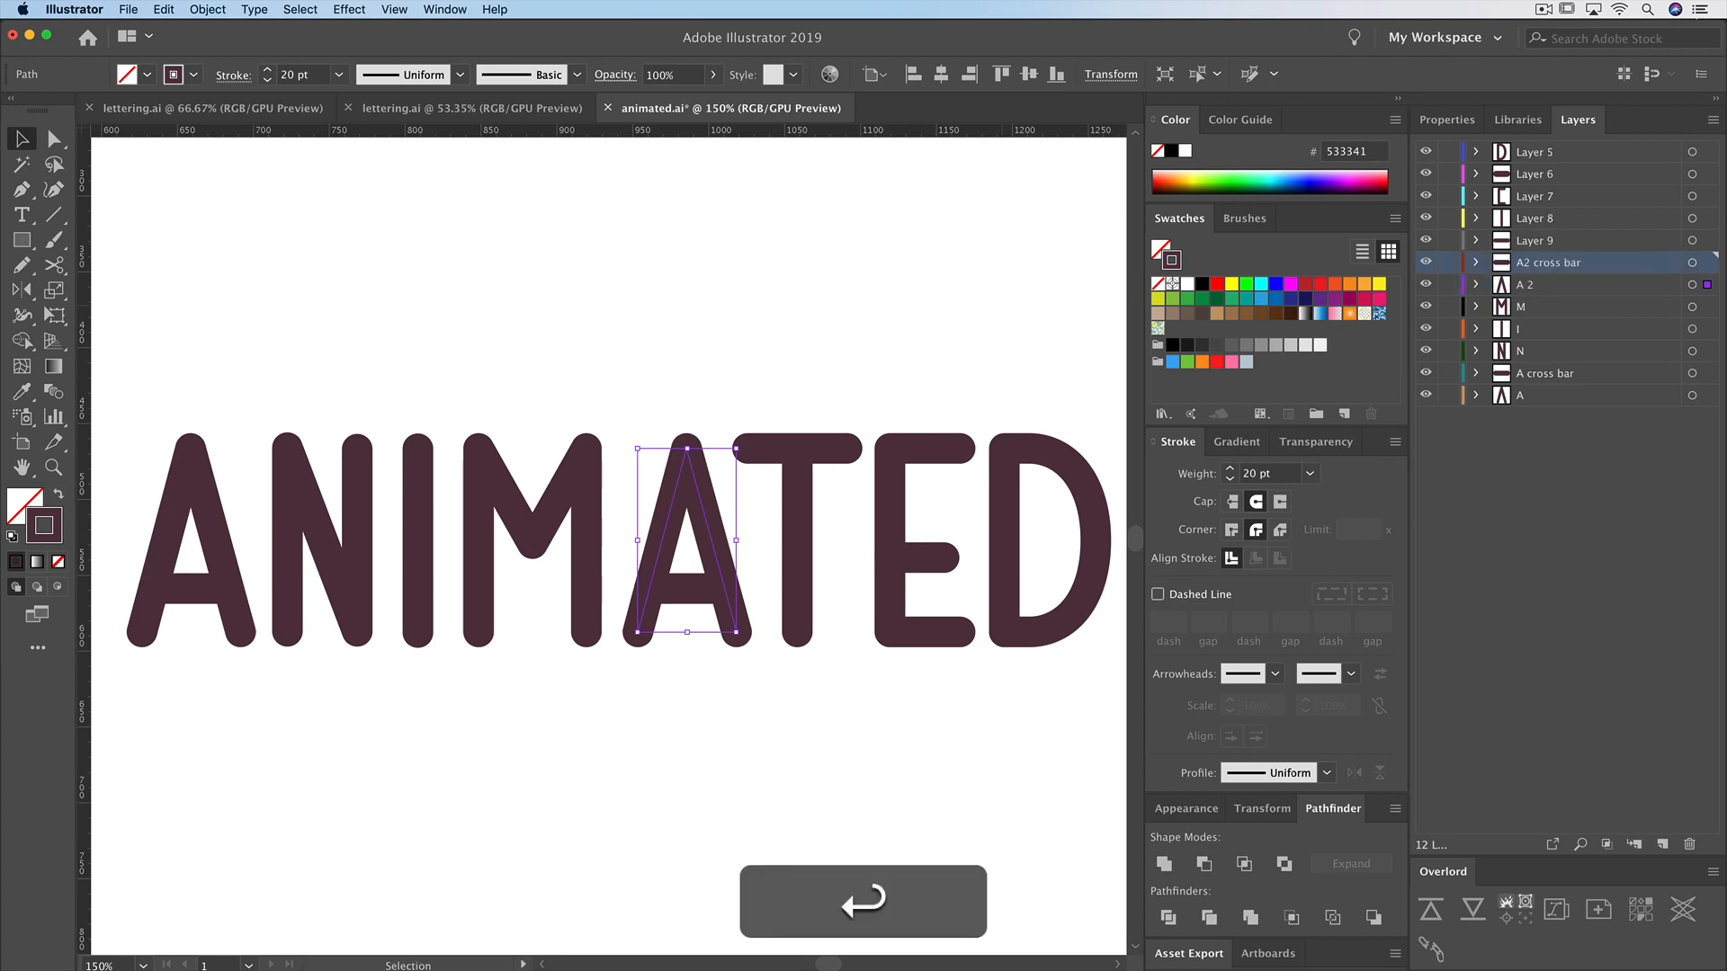
- Rename Layer 9, the T's horizontal bar, as "T cross" and the E's middle bar layer as "E cross"
{"action": "double_click", "coordinate": [1531, 240]}
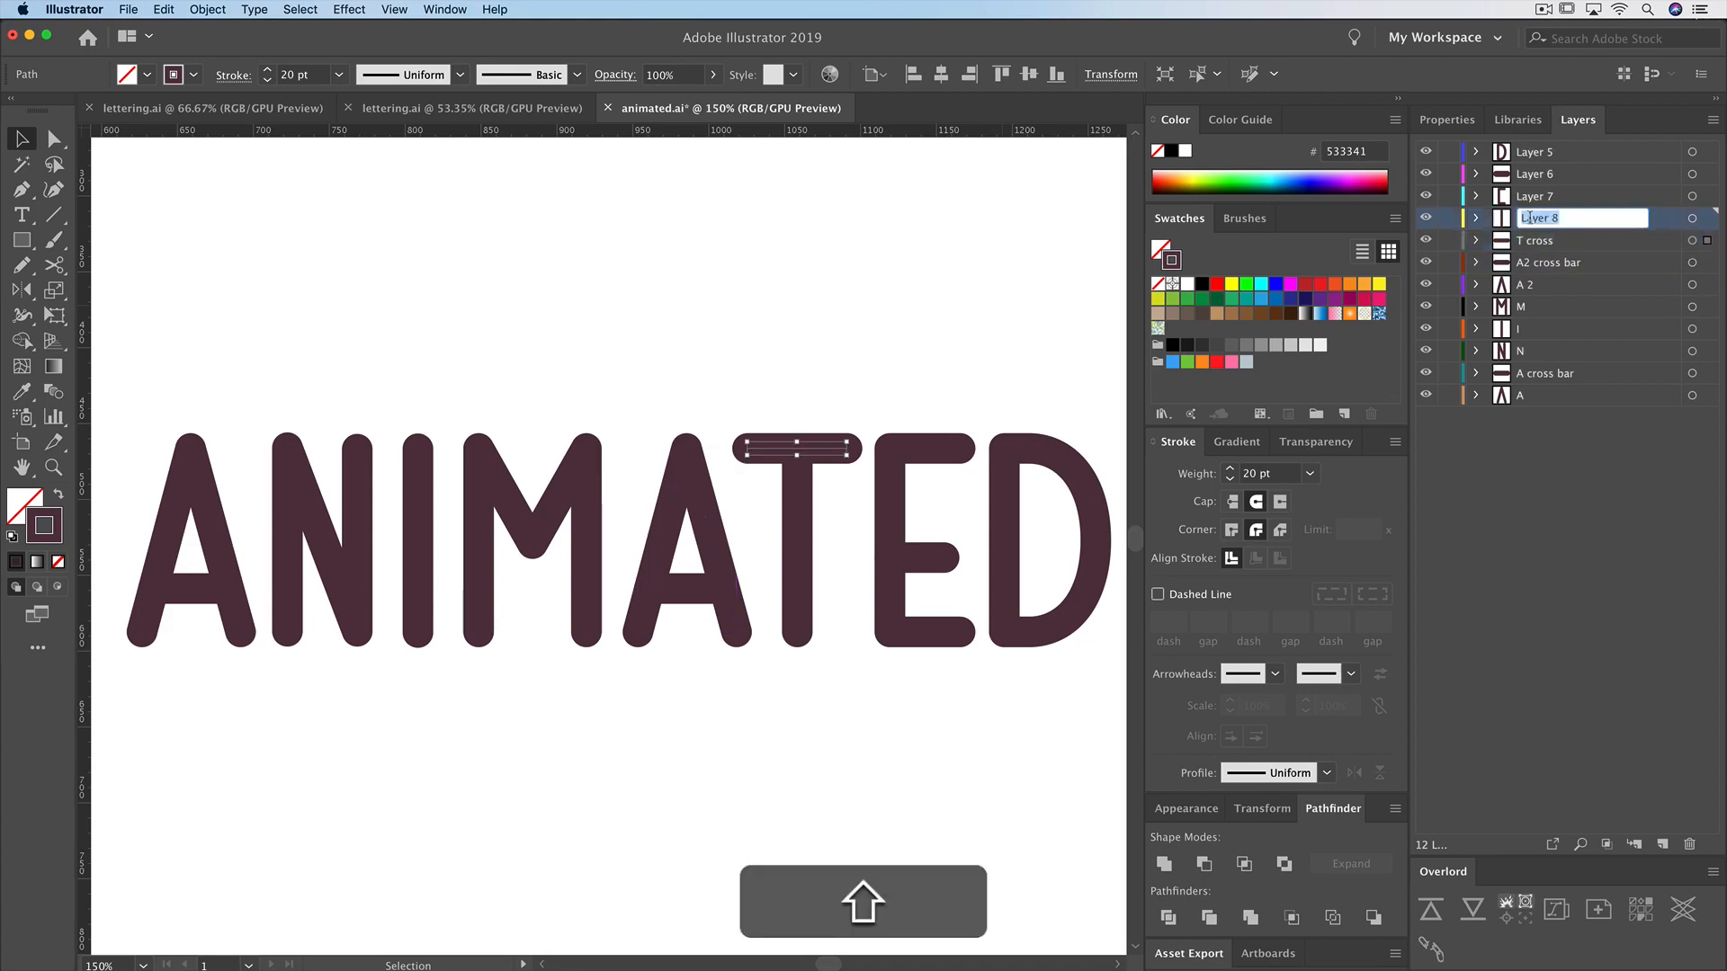
{"action": "type", "text": "E cros"}
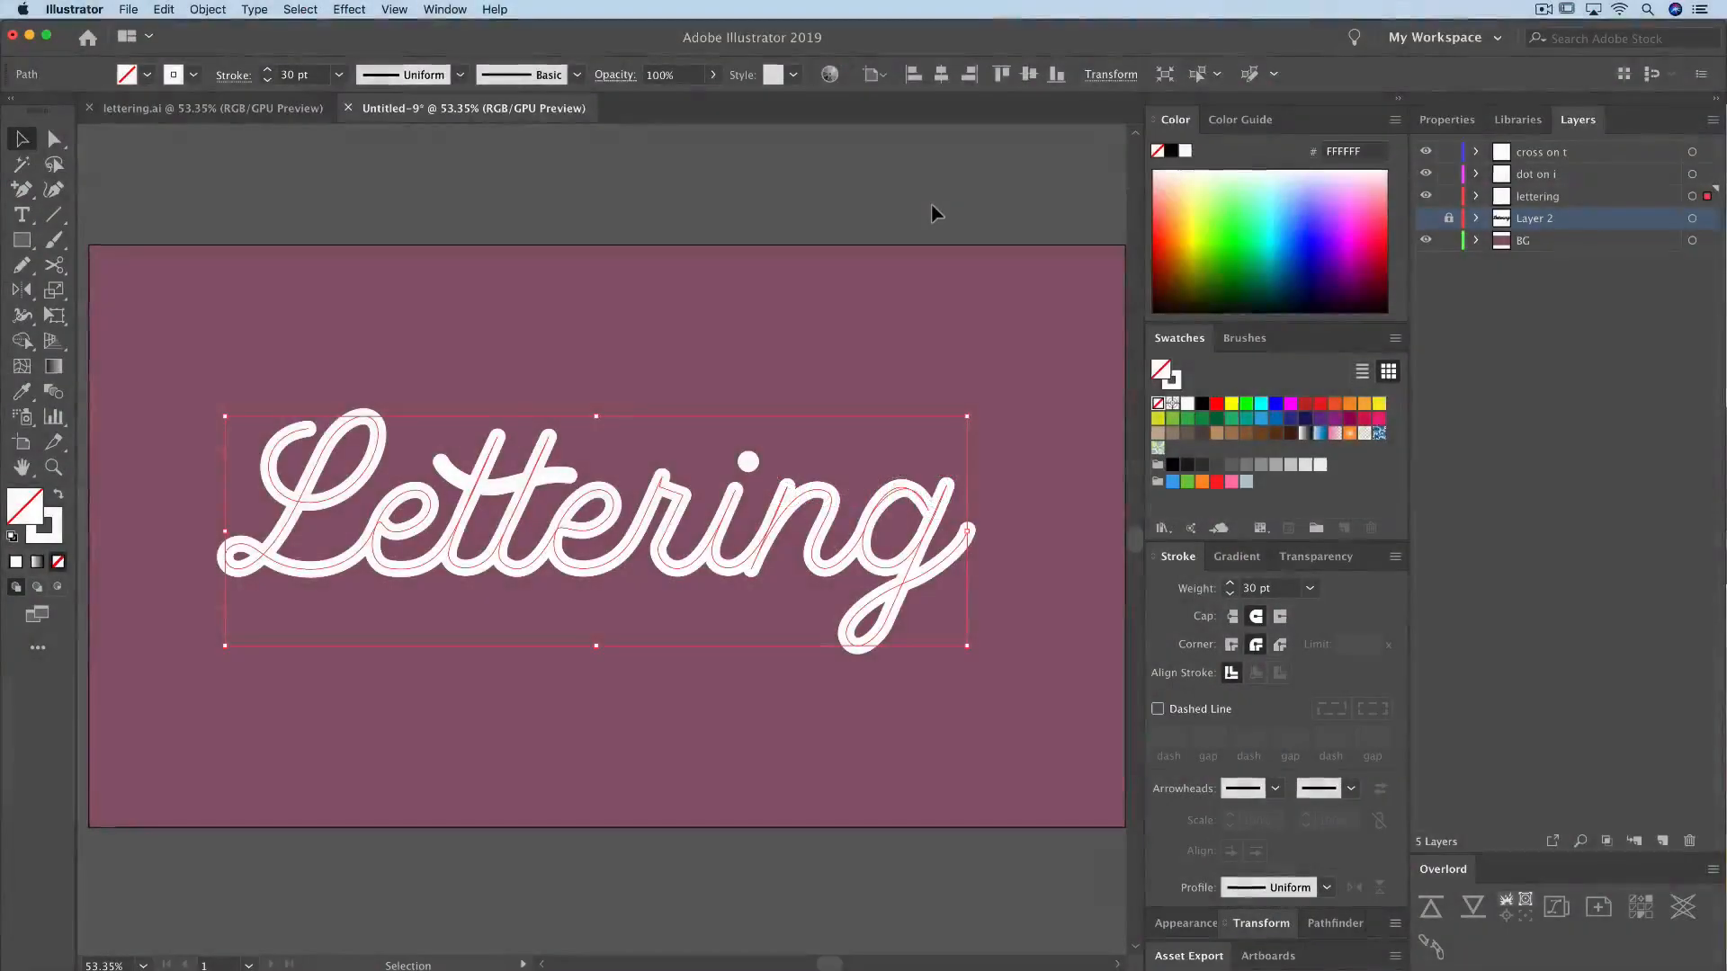
- Deselect the script Lettering artwork, start saving its document, and create a "Lettering Animation" folder on the Desktop
{"action": "left_click", "coordinate": [934, 212]}
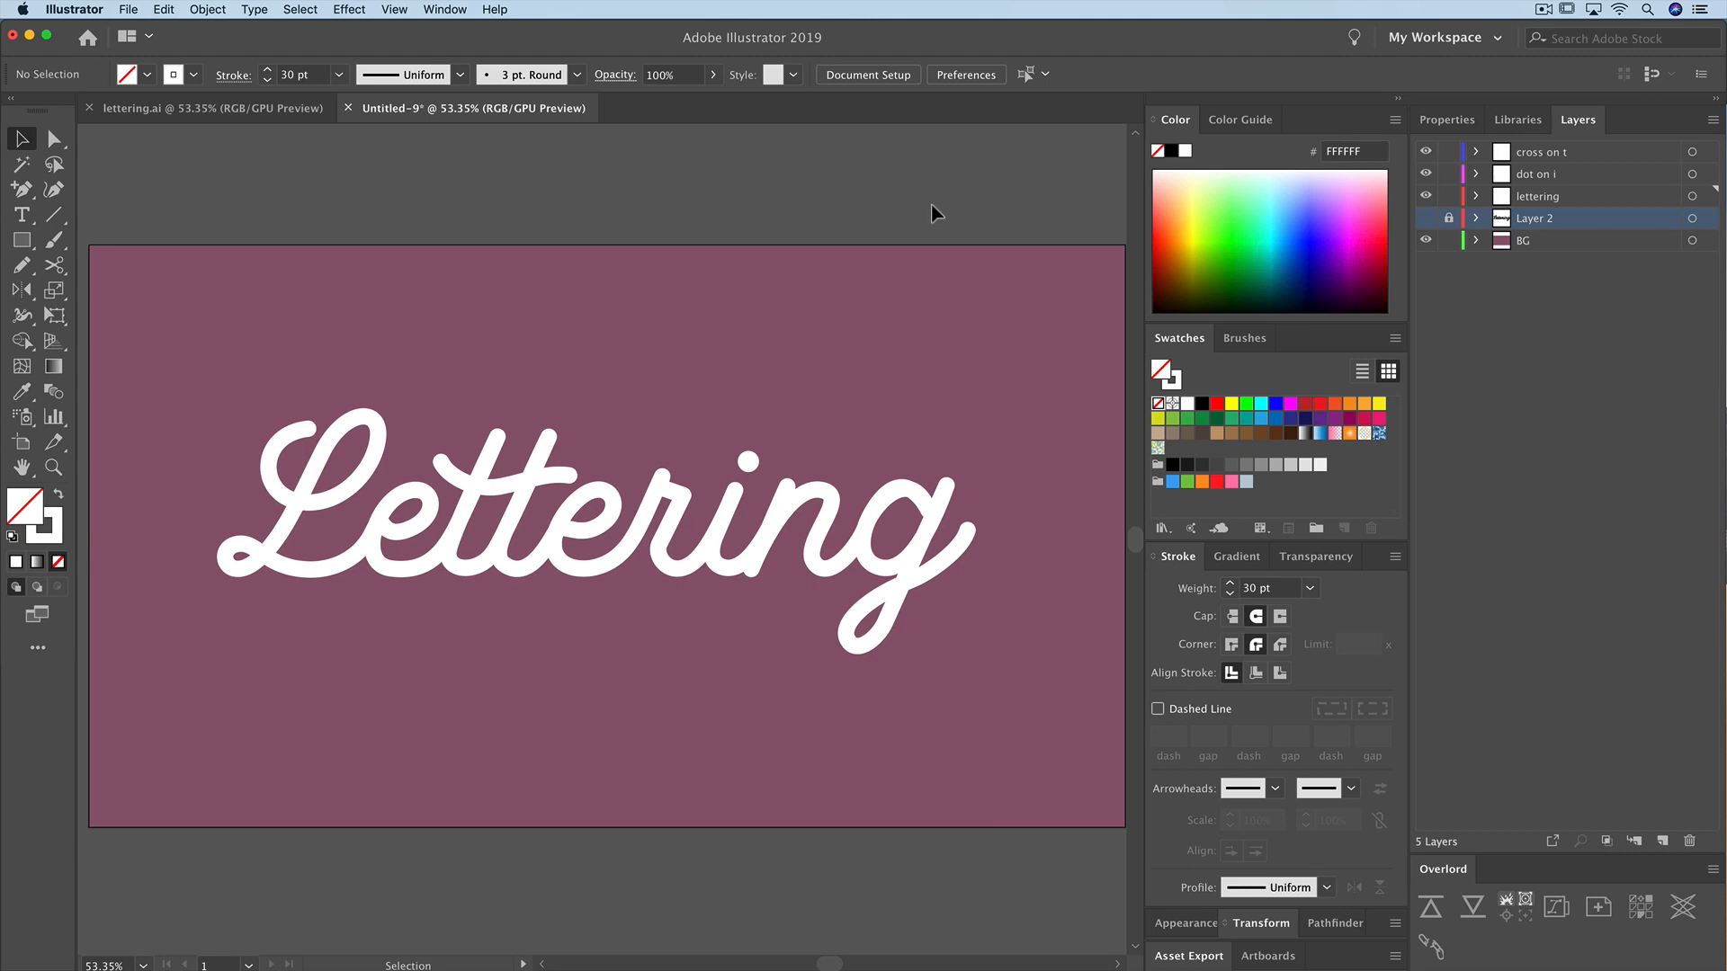
{"action": "key", "text": "super+s"}
{"action": "left_click", "coordinate": [545, 540]}
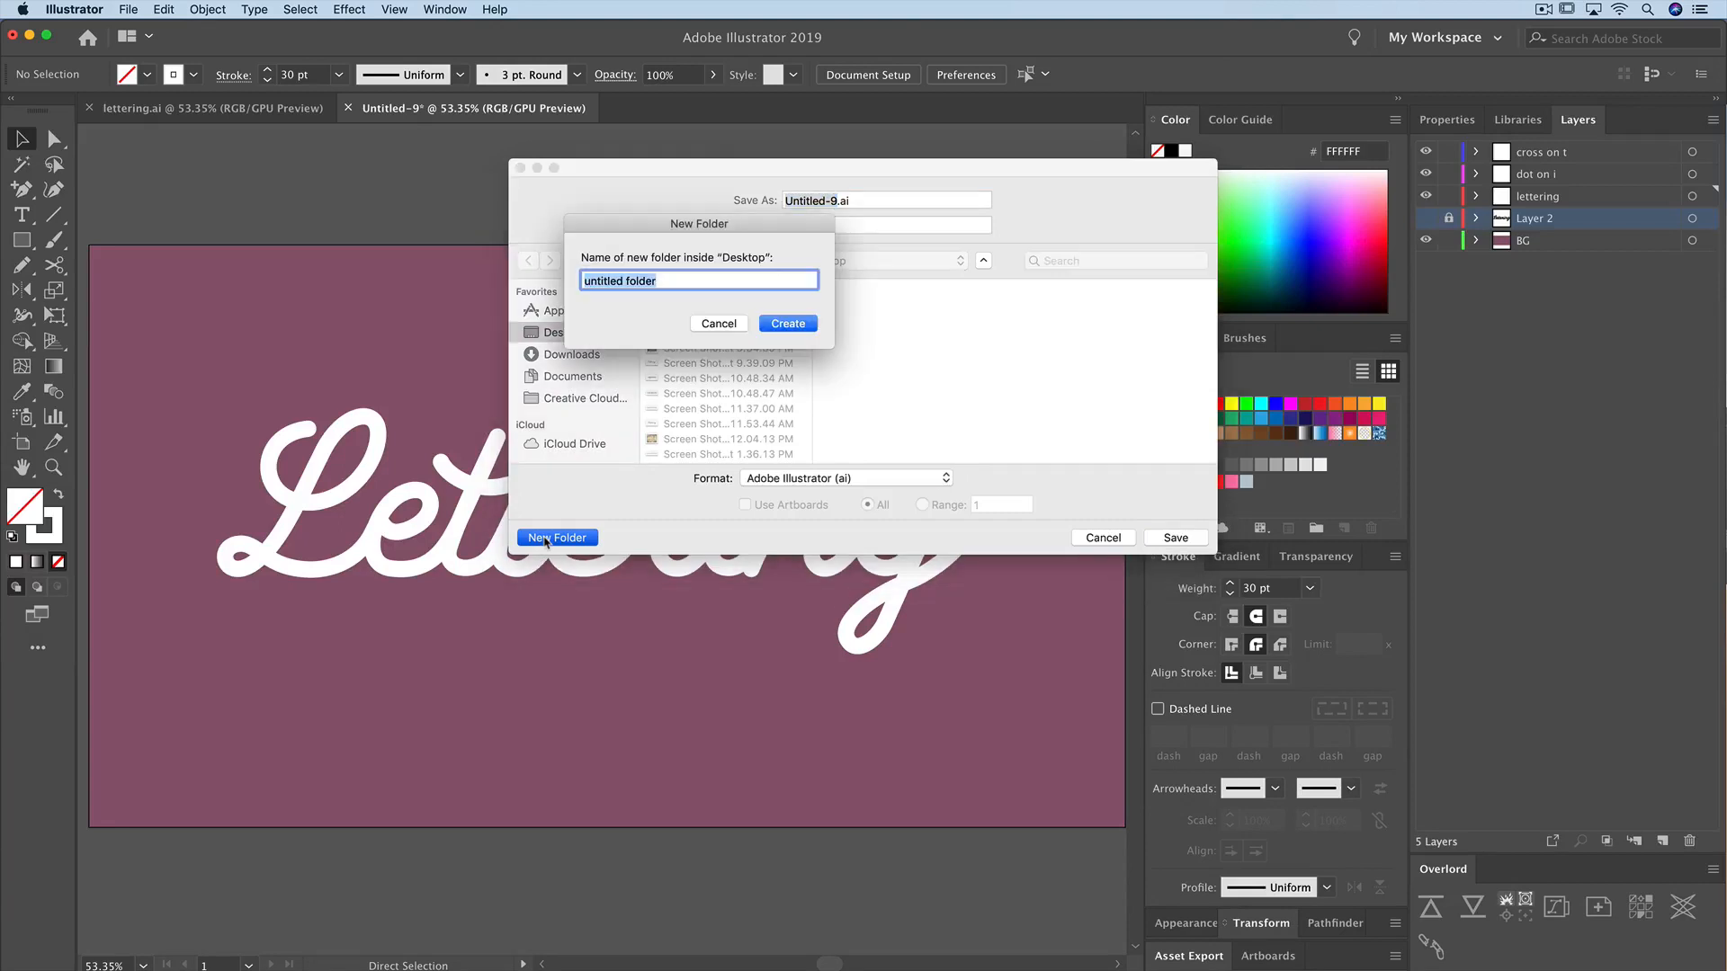
{"action": "type", "text": "Lett"}
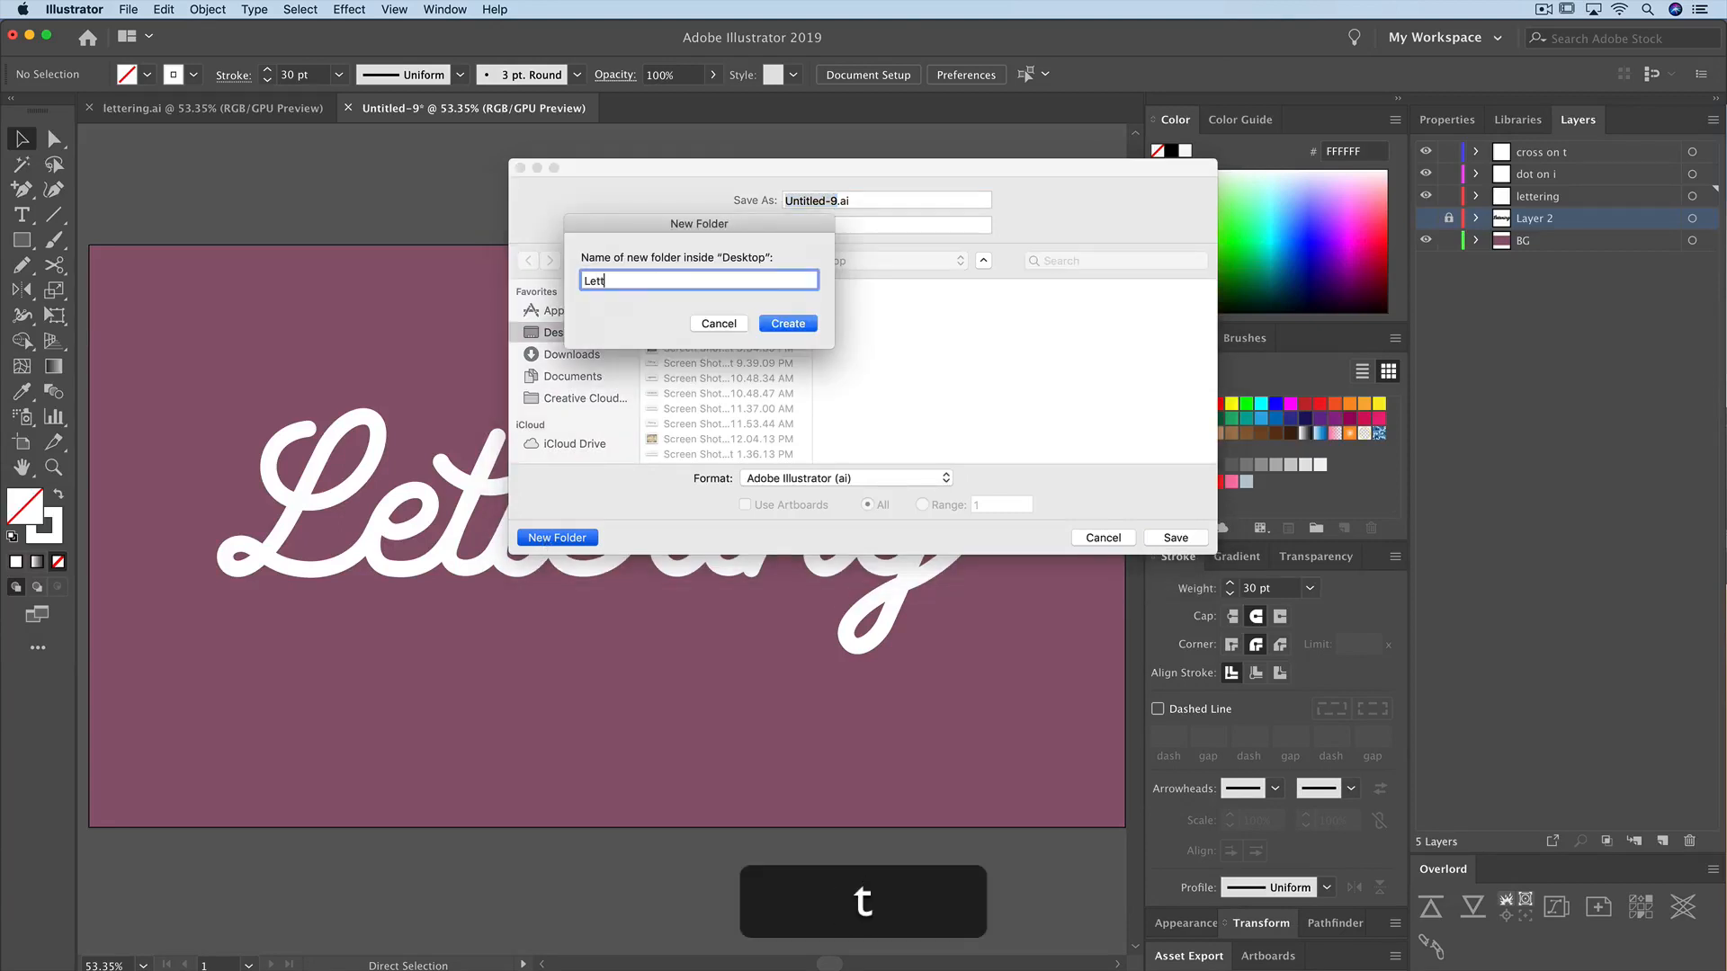
{"action": "type", "text": "ering Animation"}
{"action": "key", "text": "Return"}
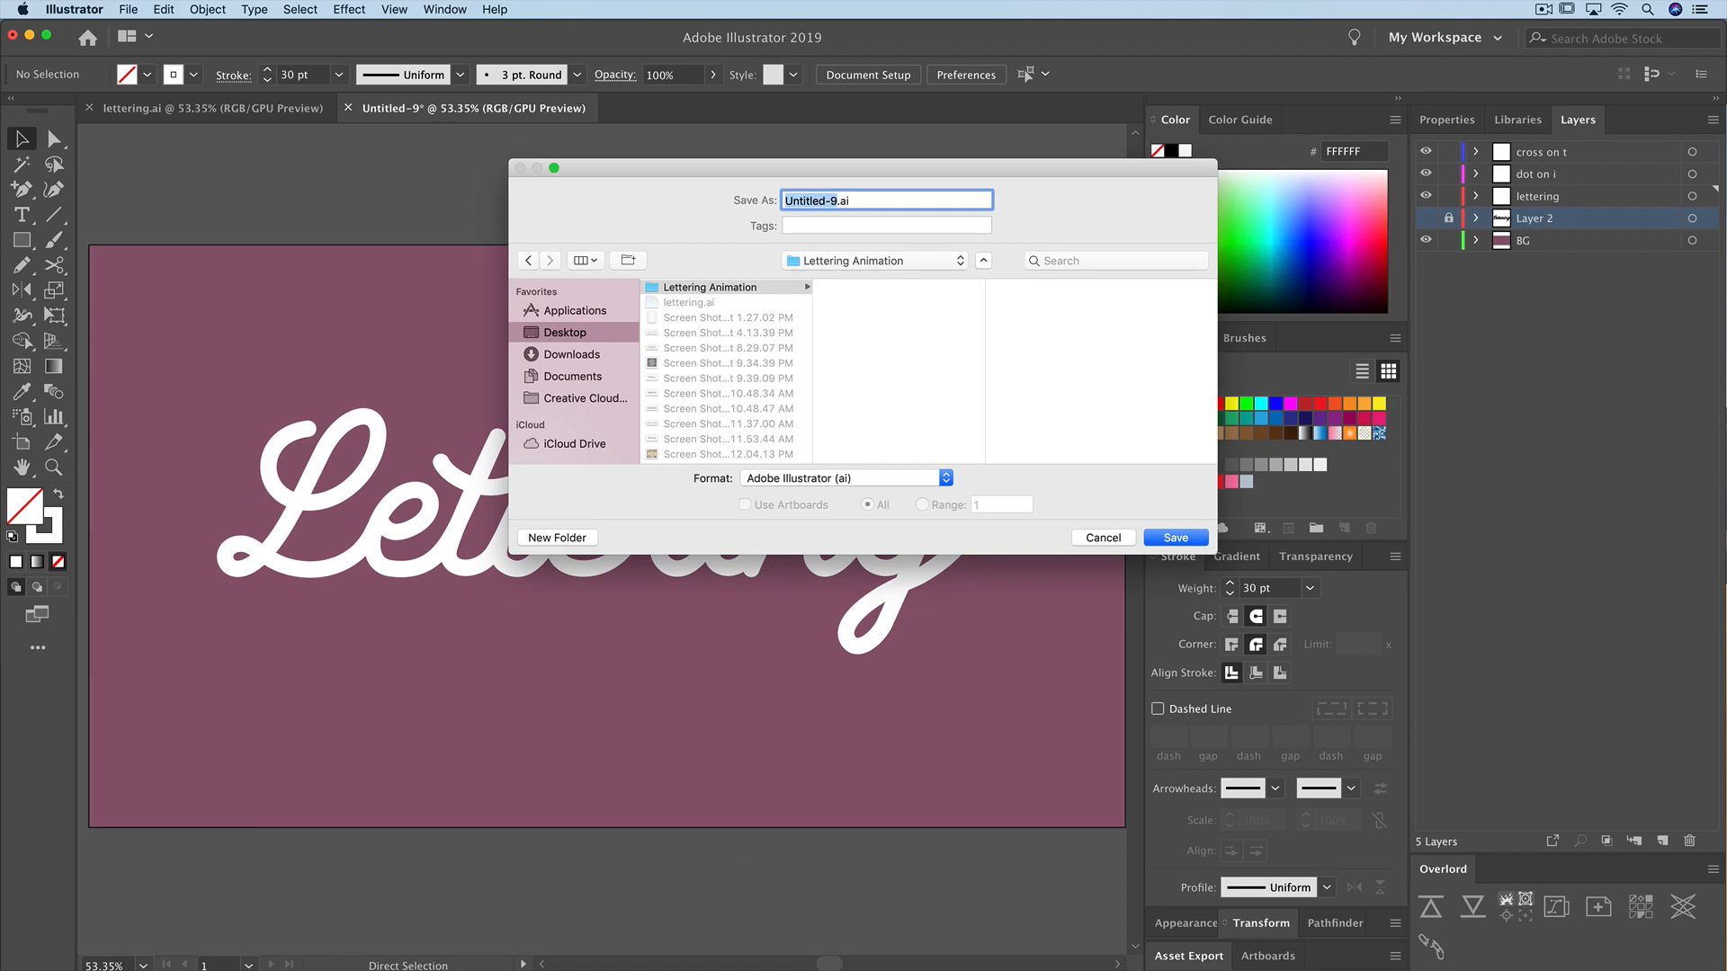
- Save the document as lettering.ai in a new "AI" subfolder of Lettering Animation, using the Illustrator CC version options
{"action": "type", "text": "lettering"}
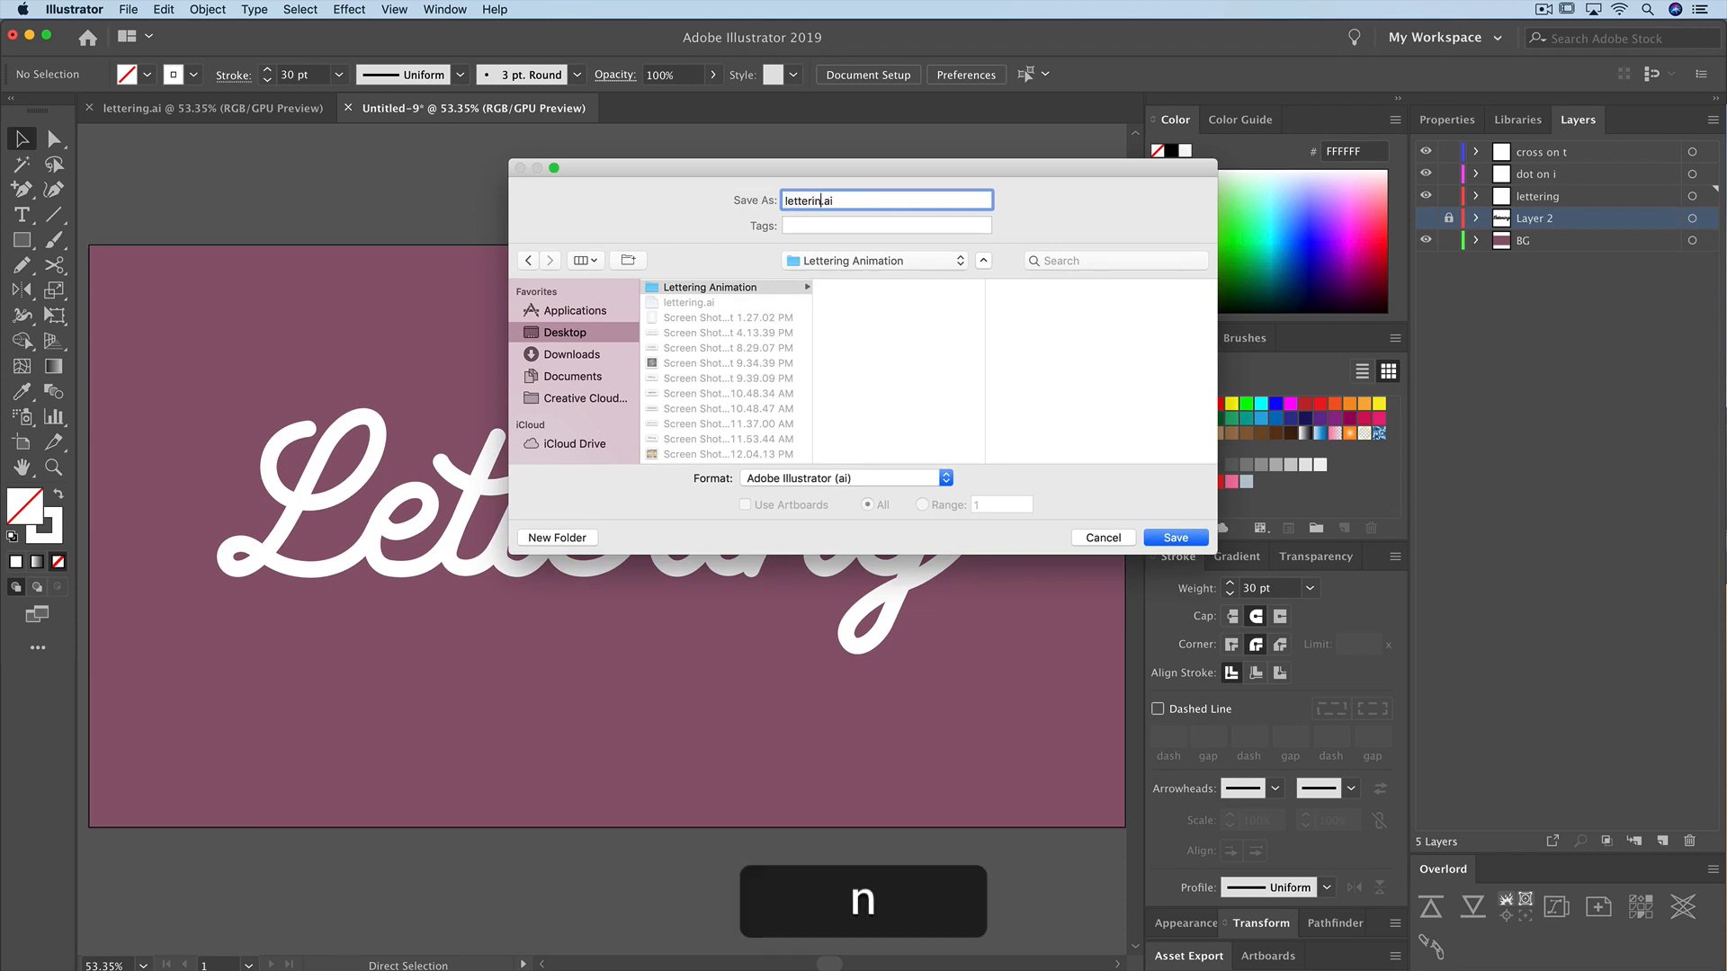
{"action": "left_click", "coordinate": [558, 538]}
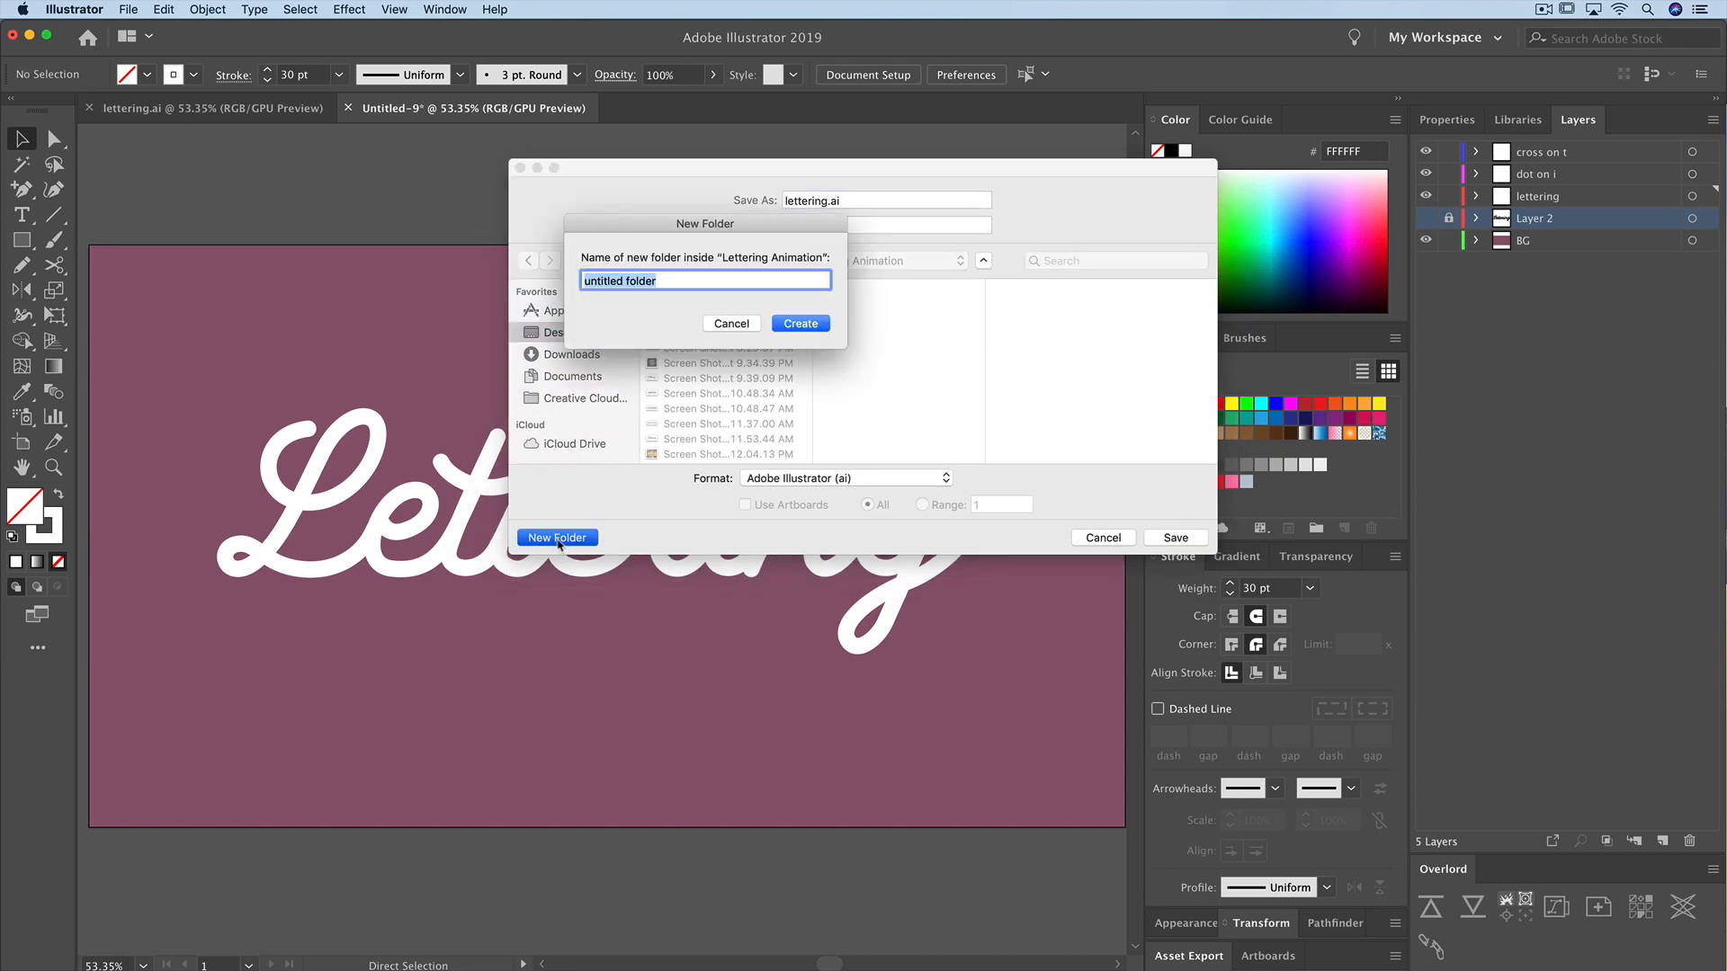
{"action": "type", "text": "AI"}
{"action": "left_click", "coordinate": [793, 326]}
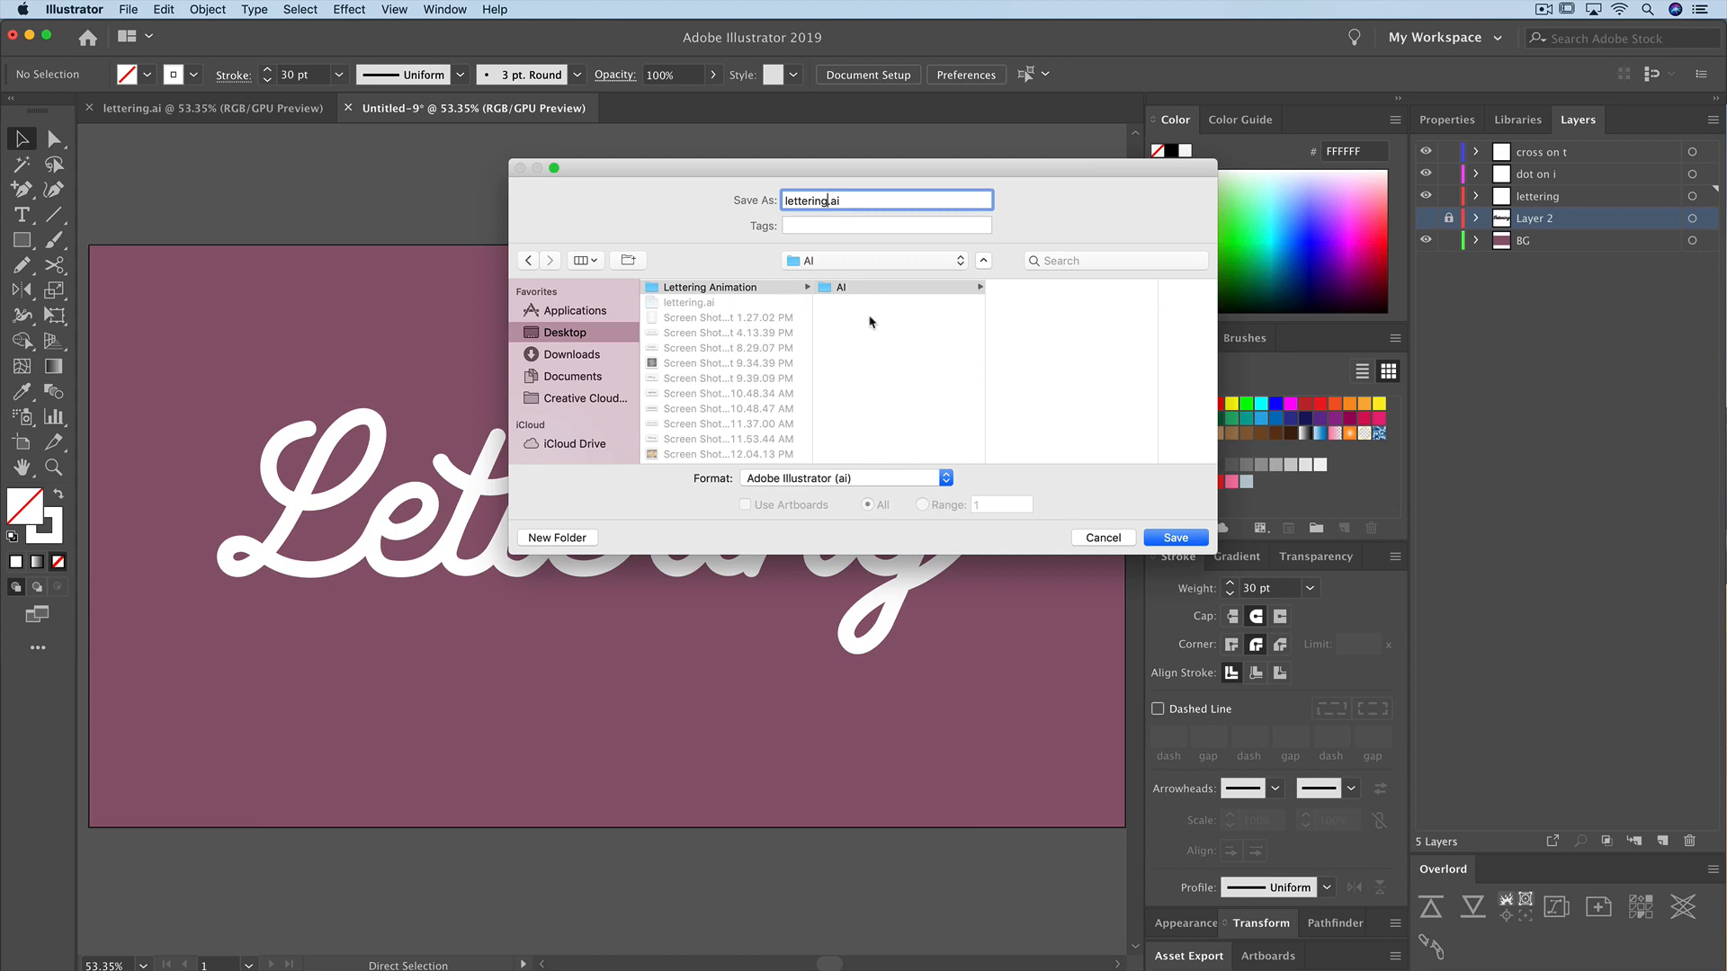
{"action": "left_click", "coordinate": [1194, 541]}
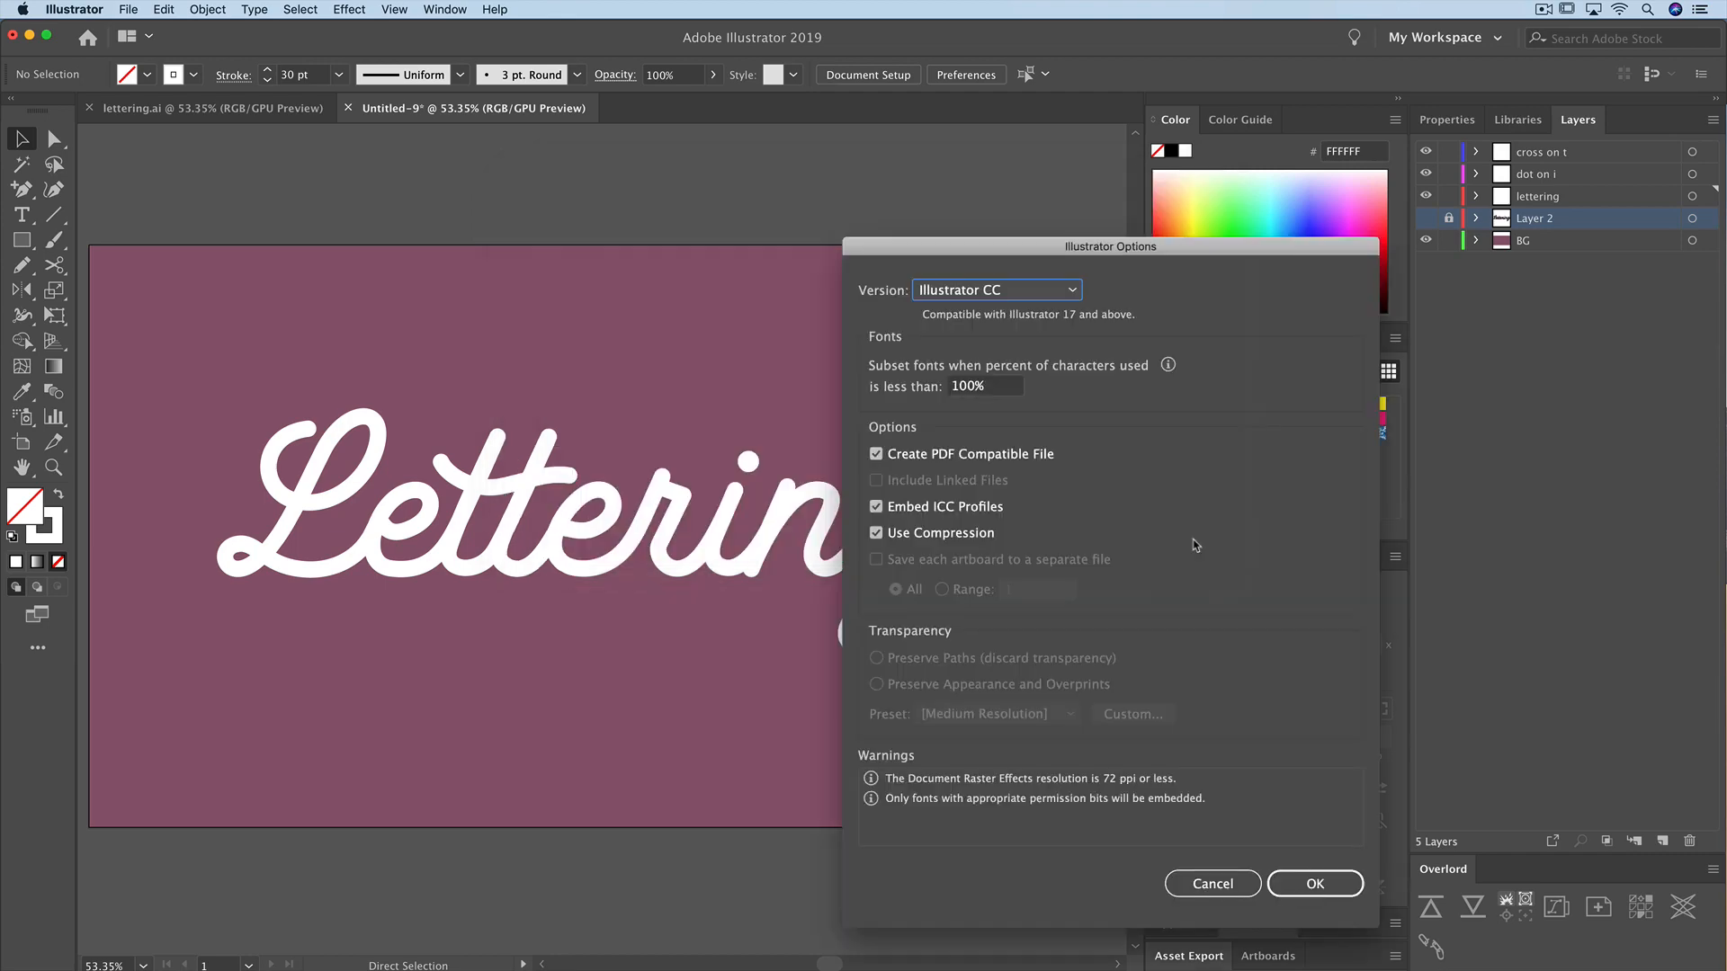
{"action": "left_click", "coordinate": [1316, 883]}
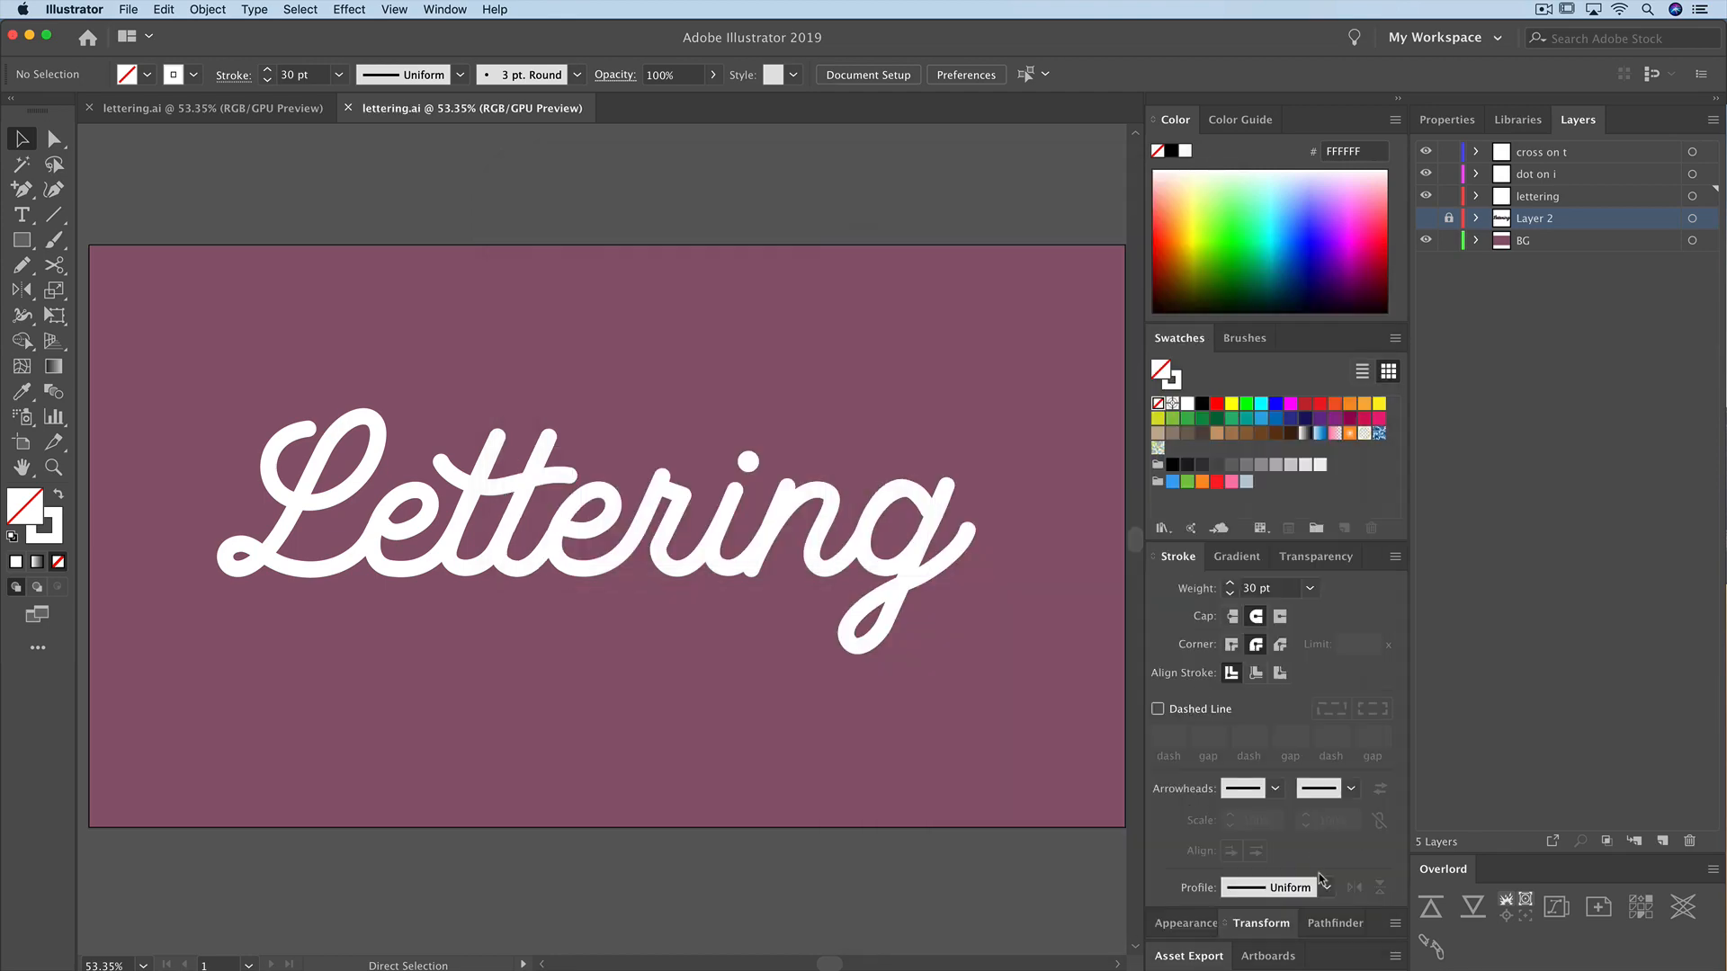